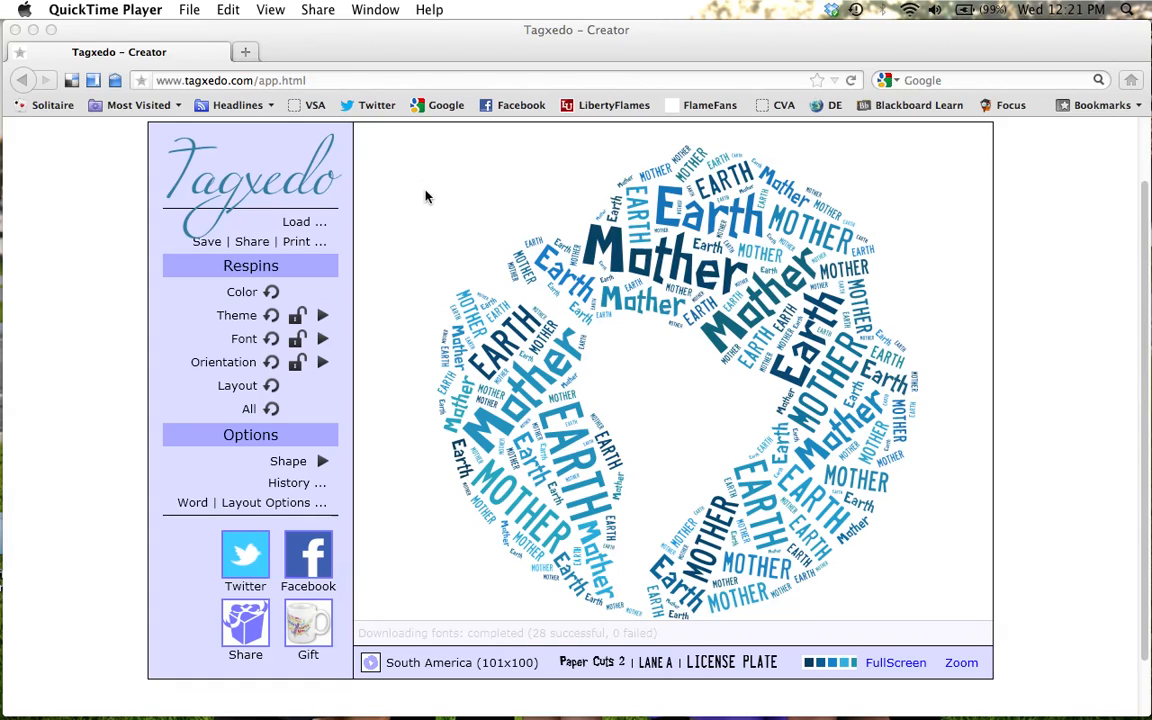
Open the shape choices and look through the whole gallery of available word cloud shapes.
{"action": "scroll", "coordinate": [424, 192], "scroll_direction": "up", "scroll_amount": 2}
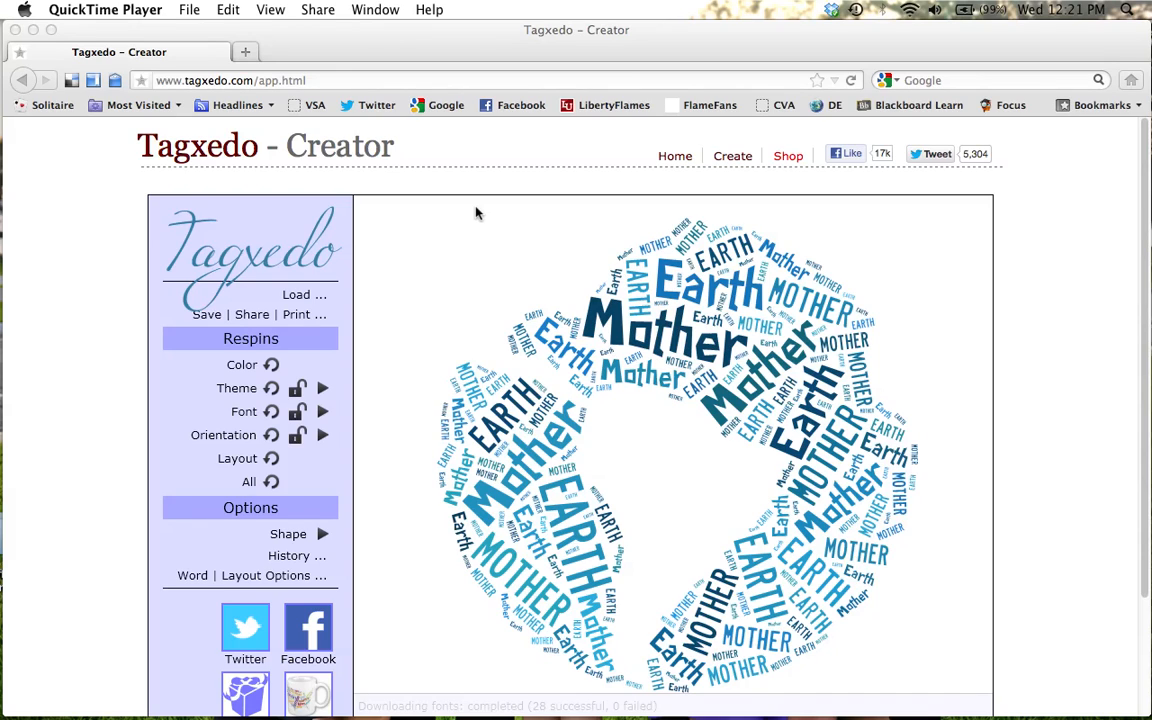
{"action": "left_click", "coordinate": [323, 537]}
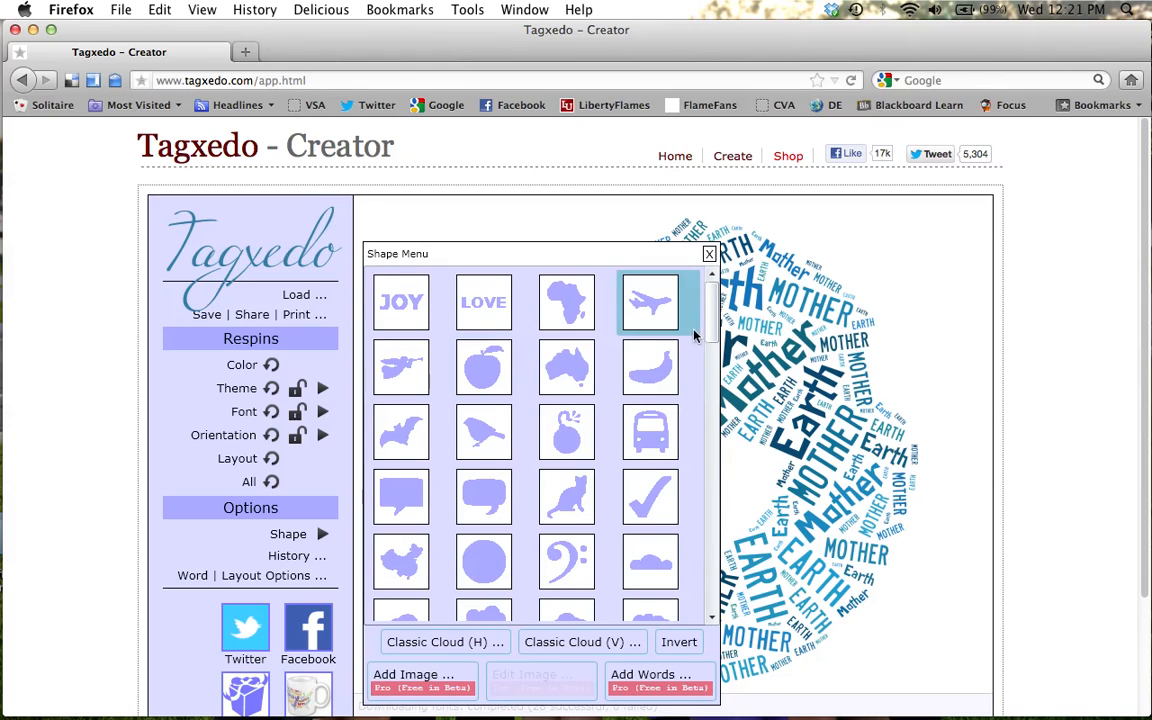
{"action": "scroll", "coordinate": [710, 330], "scroll_direction": "down", "scroll_amount": 1}
{"action": "left_click_drag", "start_coordinate": [706, 392], "coordinate": [717, 597]}
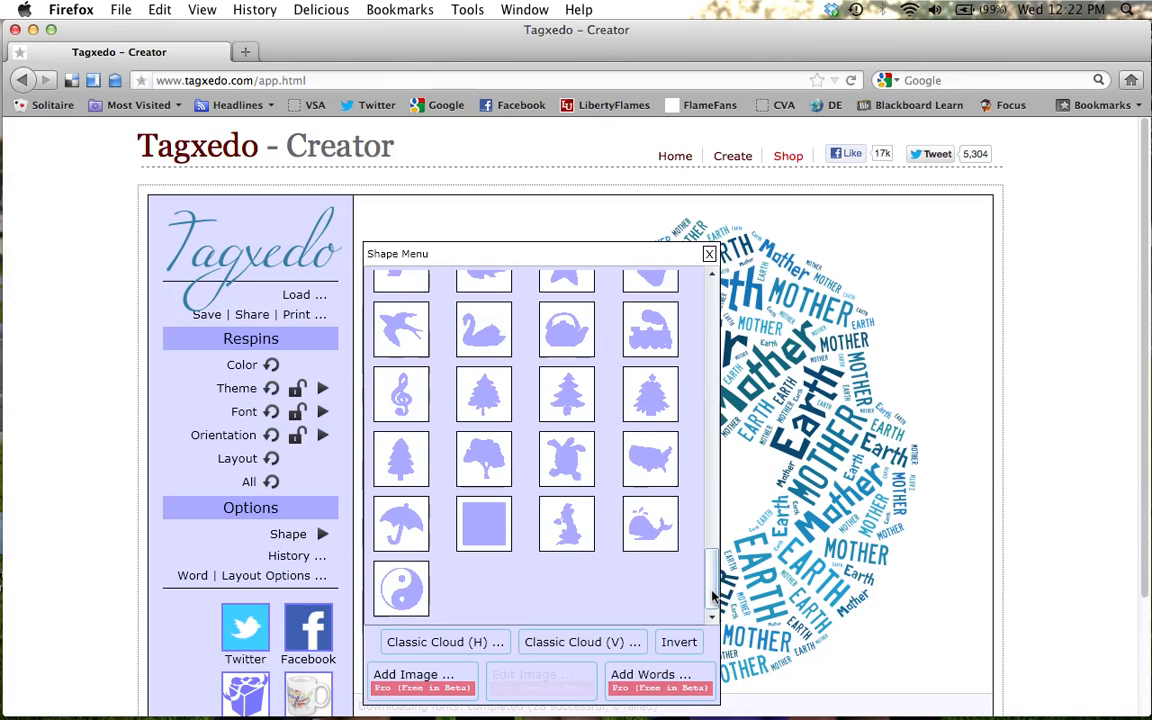
{"action": "left_click_drag", "start_coordinate": [714, 596], "coordinate": [712, 298]}
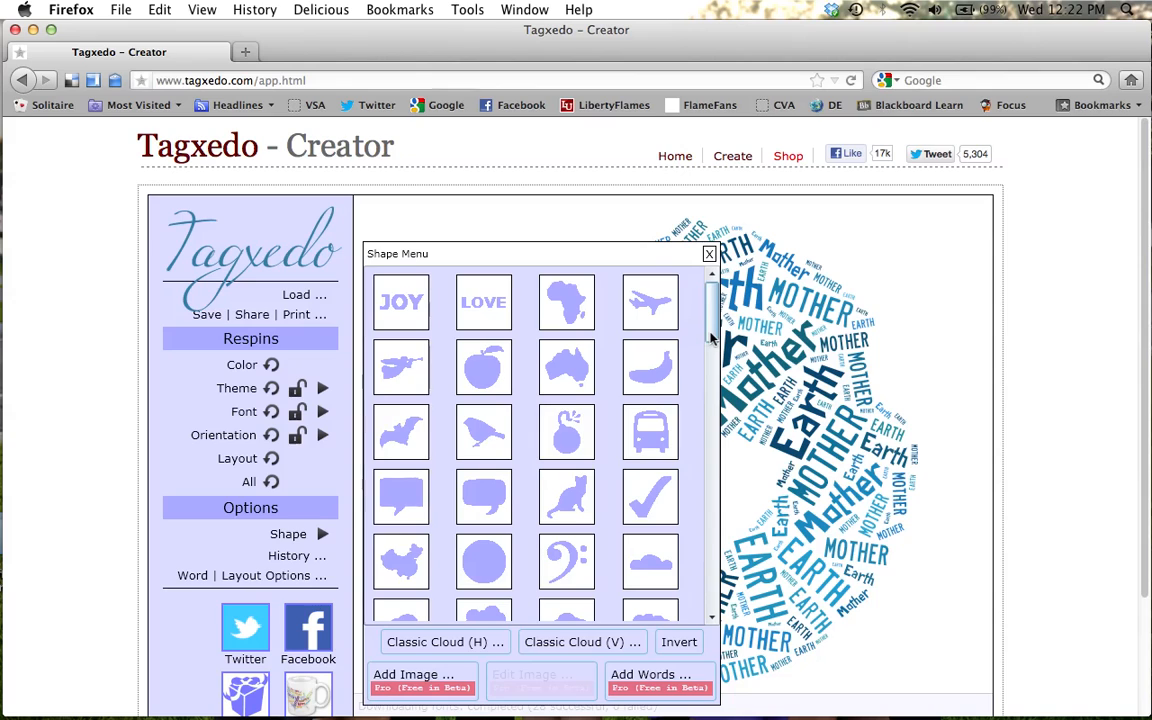
{"action": "scroll", "coordinate": [712, 355], "scroll_direction": "down", "scroll_amount": 1}
{"action": "scroll", "coordinate": [712, 355], "scroll_direction": "down", "scroll_amount": 5}
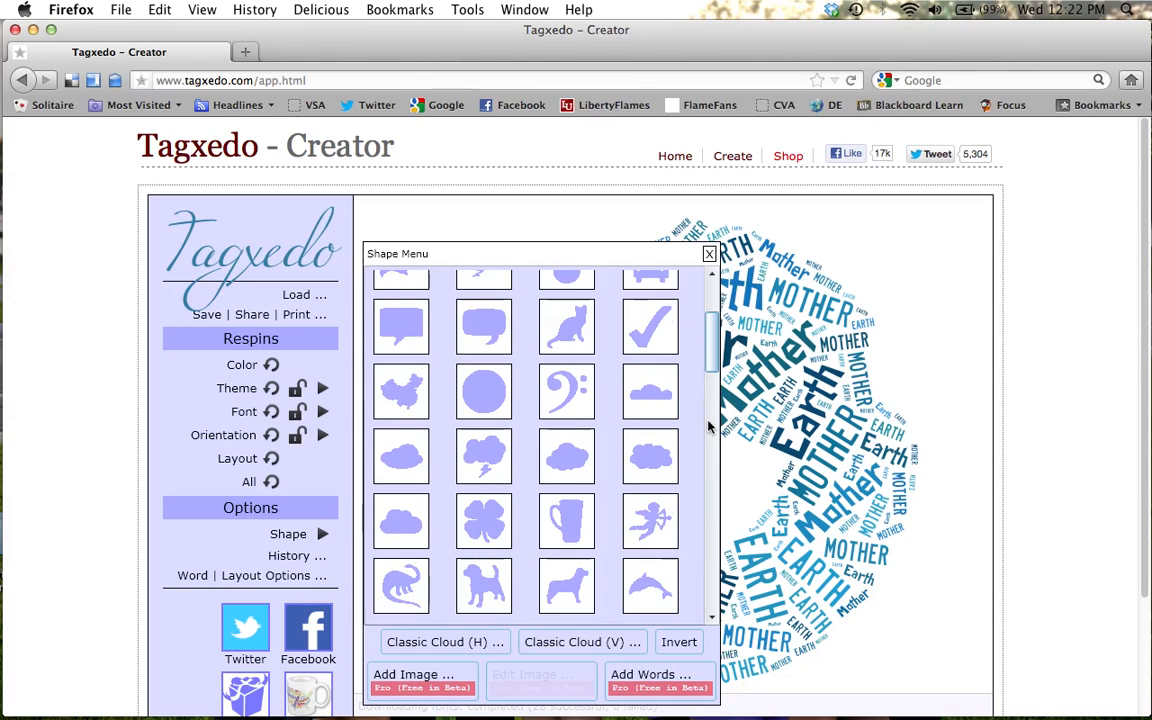
{"action": "scroll", "coordinate": [710, 476], "scroll_direction": "down", "scroll_amount": 10}
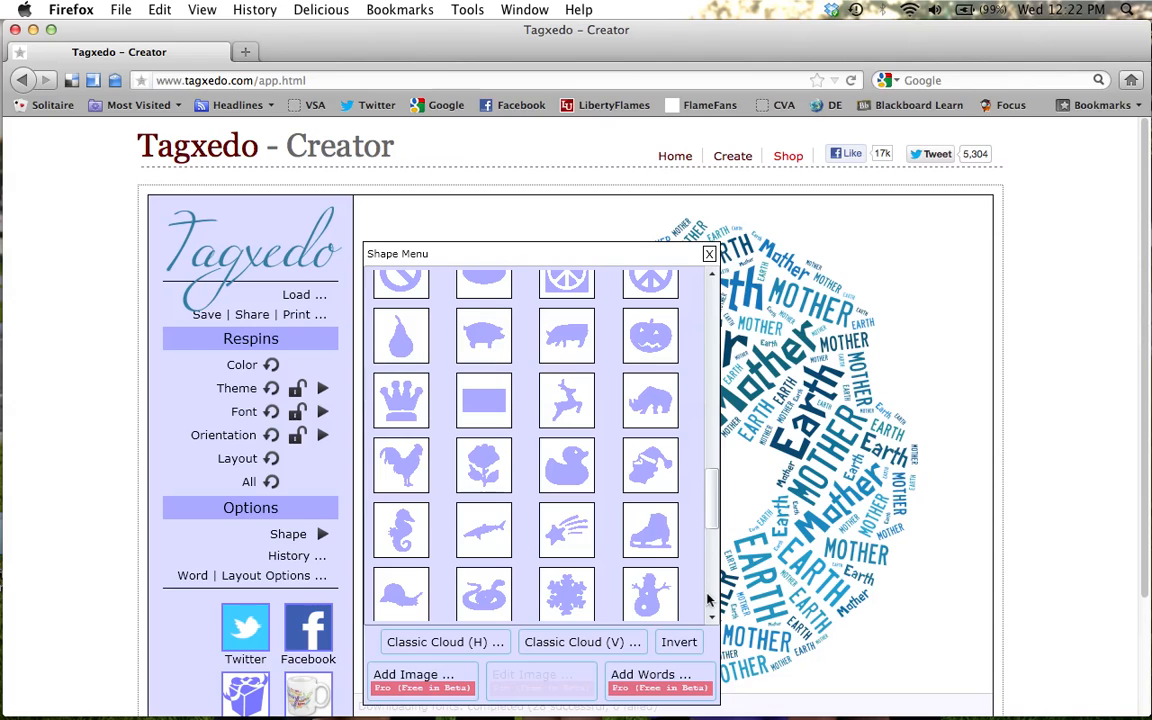
{"action": "scroll", "coordinate": [708, 598], "scroll_direction": "down", "scroll_amount": 10}
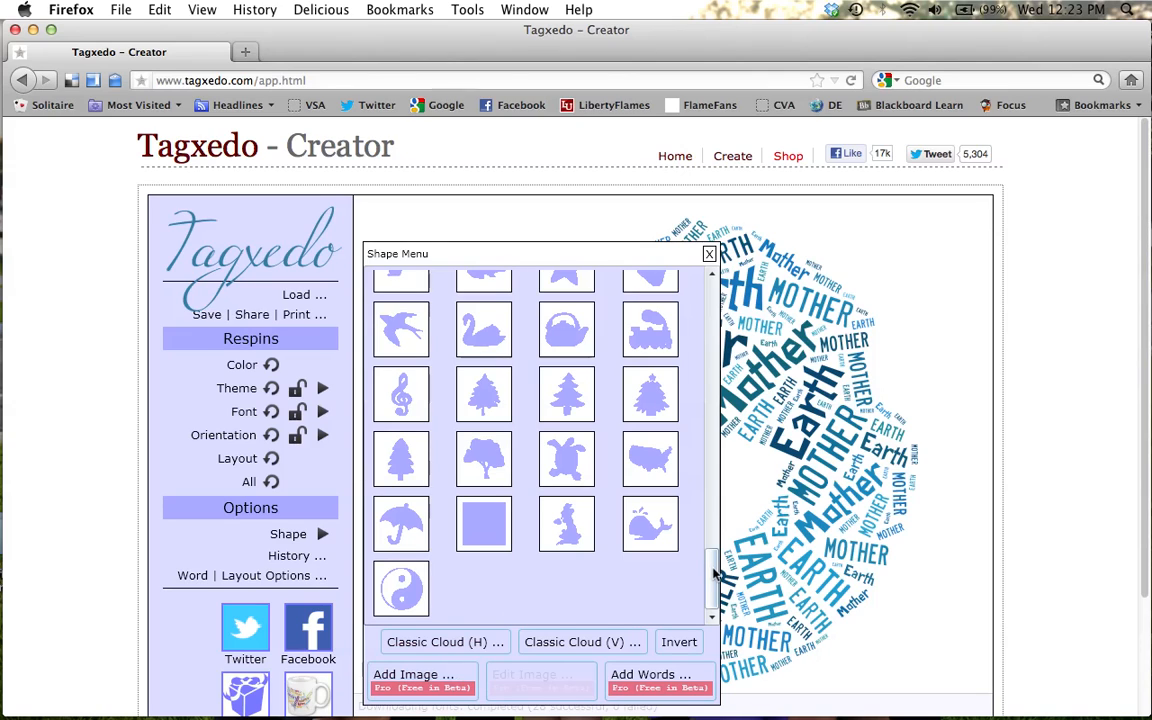
{"action": "left_click_drag", "start_coordinate": [714, 586], "coordinate": [713, 287]}
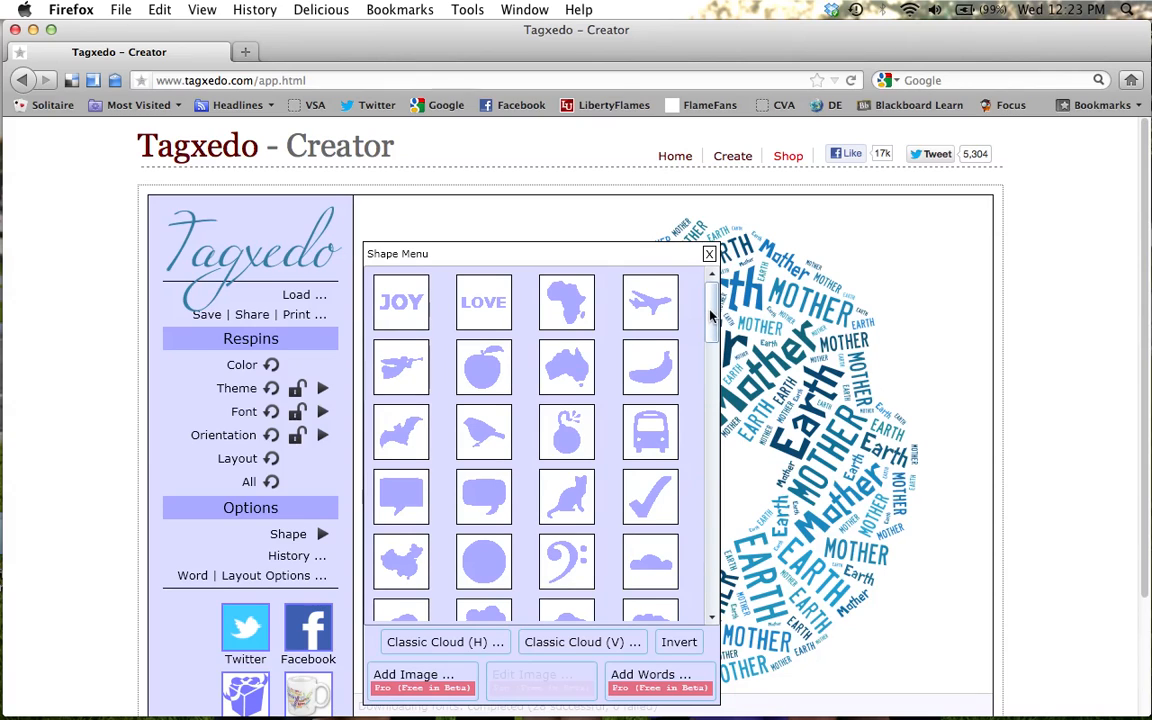
{"action": "left_click_drag", "start_coordinate": [710, 320], "coordinate": [708, 408]}
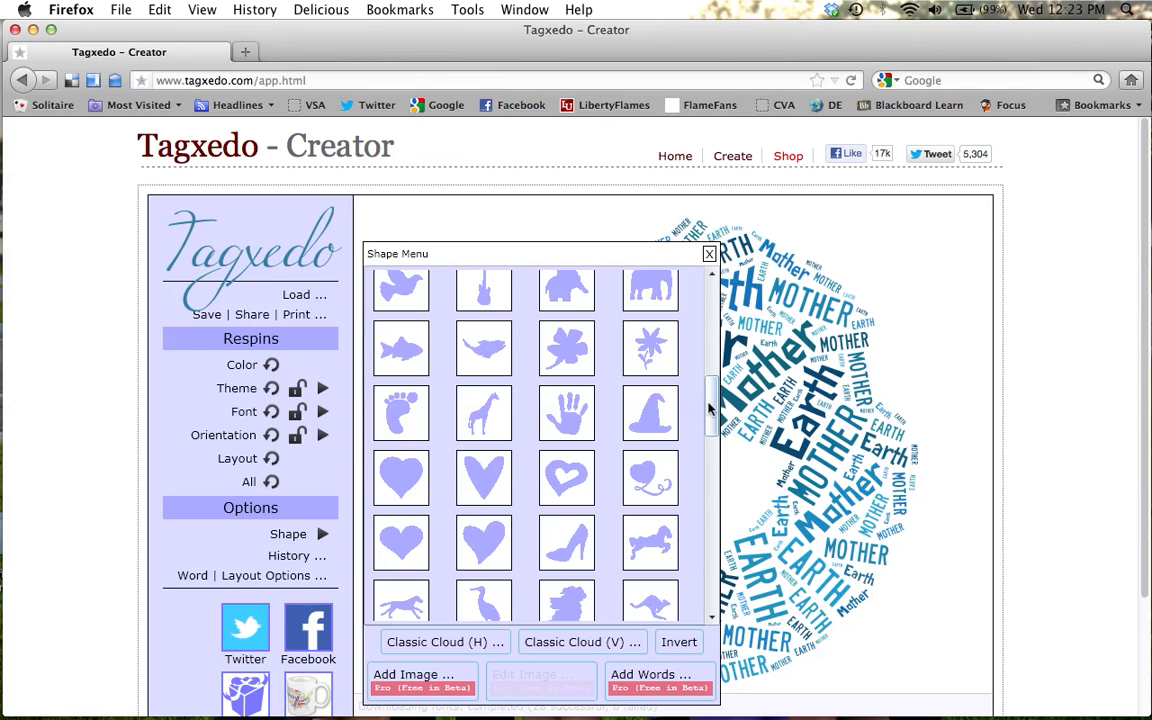
{"action": "left_click", "coordinate": [711, 302]}
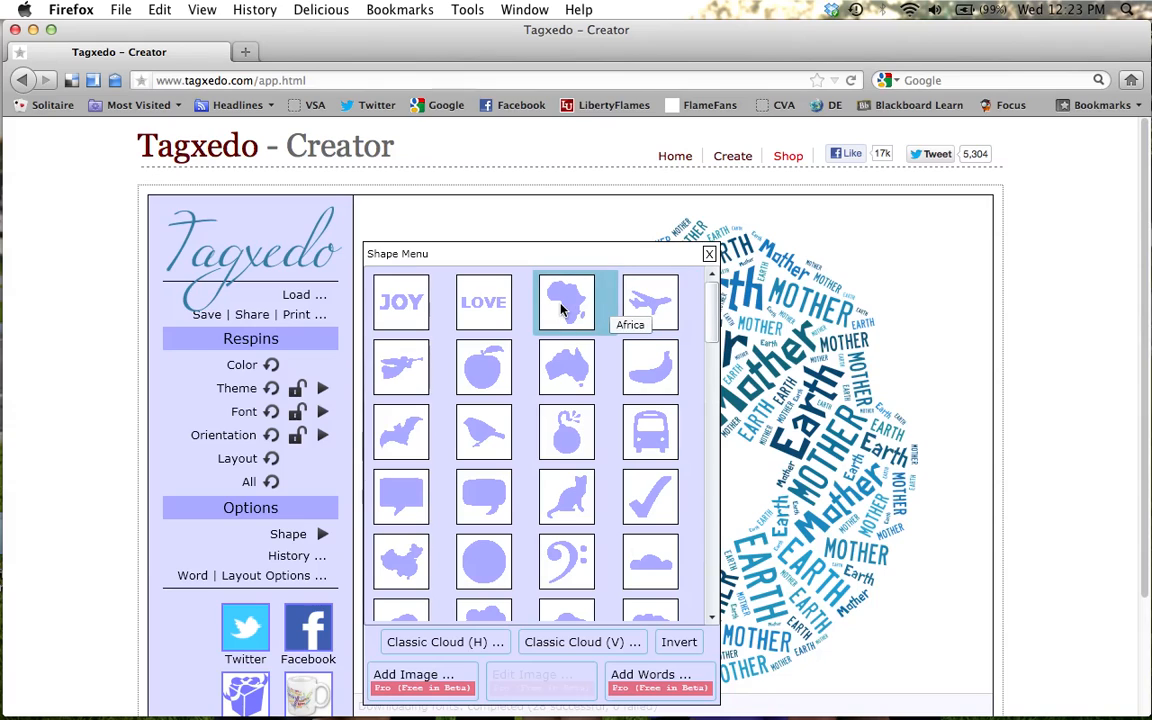
Toggle shape inversion on and back off, and apply the JOY shape to the word cloud.
{"action": "left_click", "coordinate": [679, 645]}
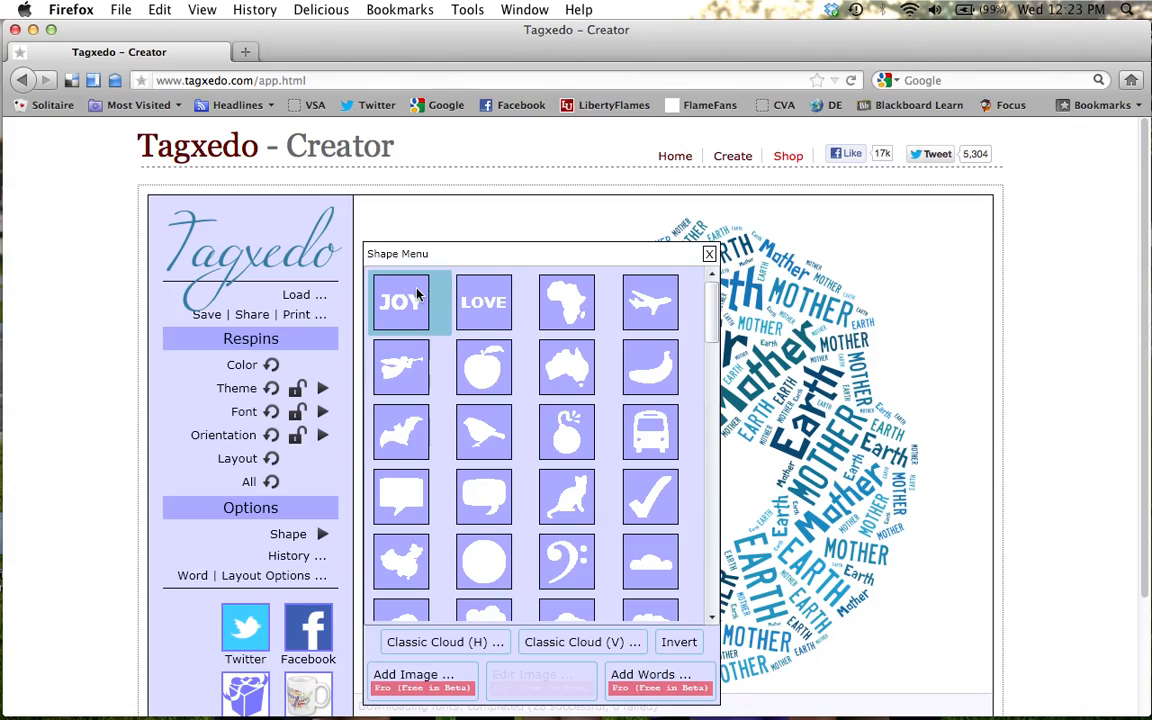
{"action": "left_click", "coordinate": [677, 645]}
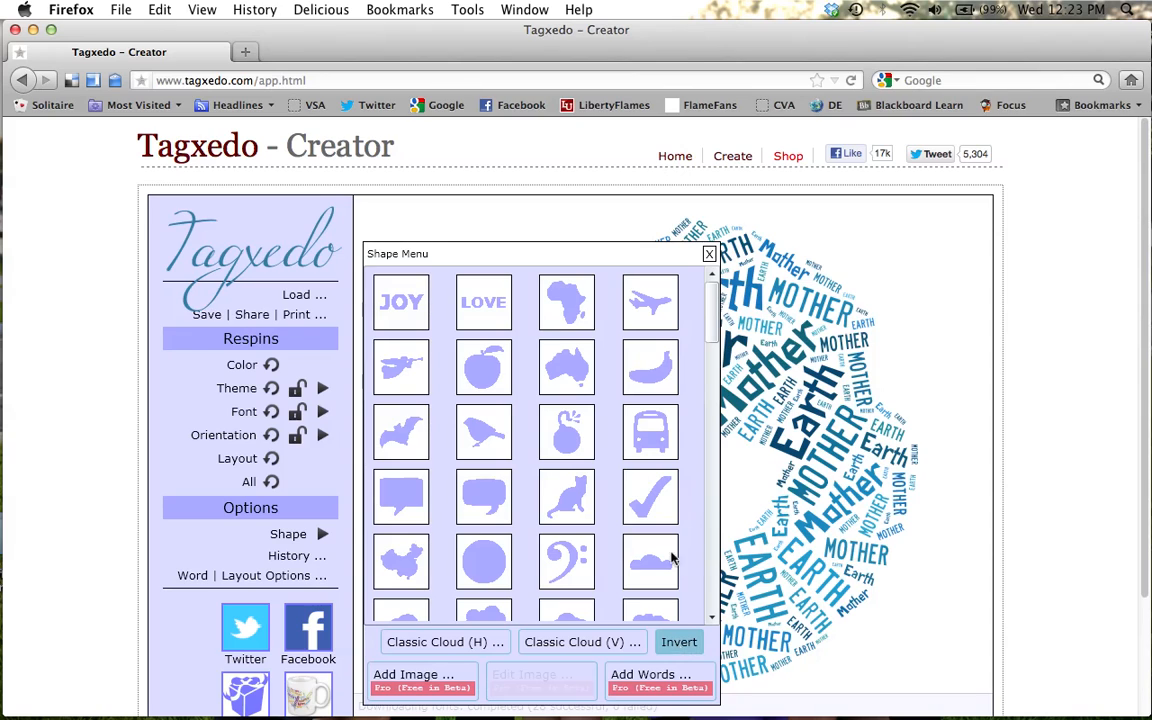
{"action": "left_click", "coordinate": [390, 310]}
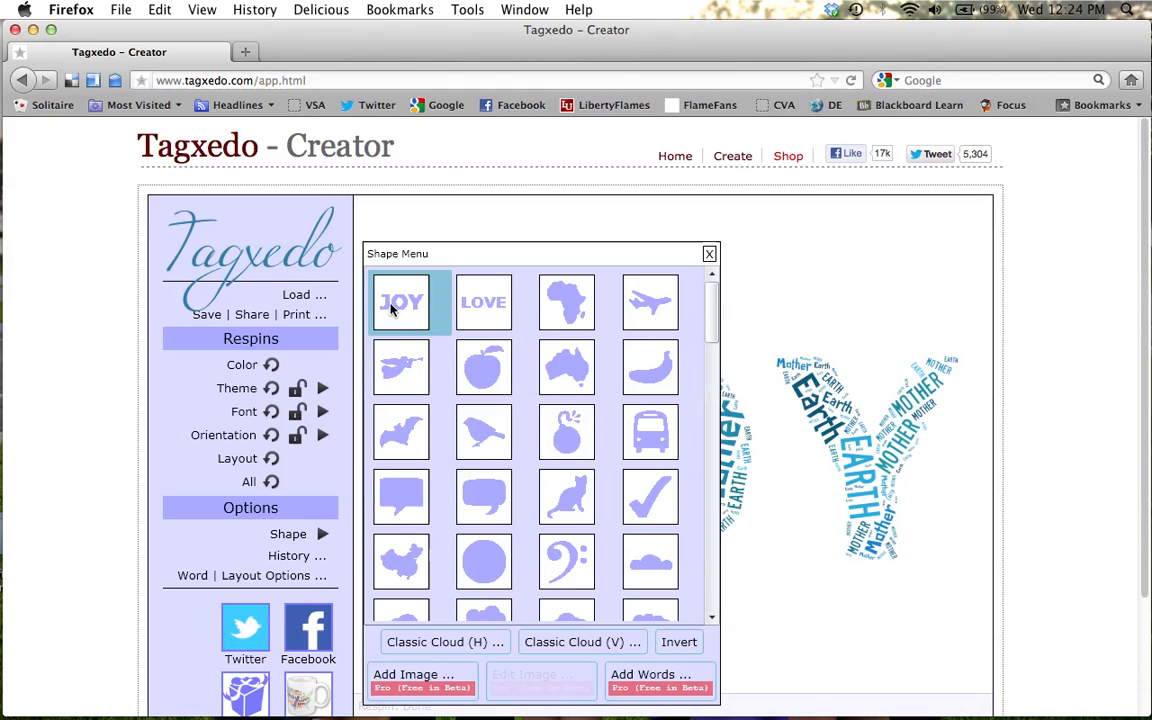
{"action": "left_click", "coordinate": [708, 255]}
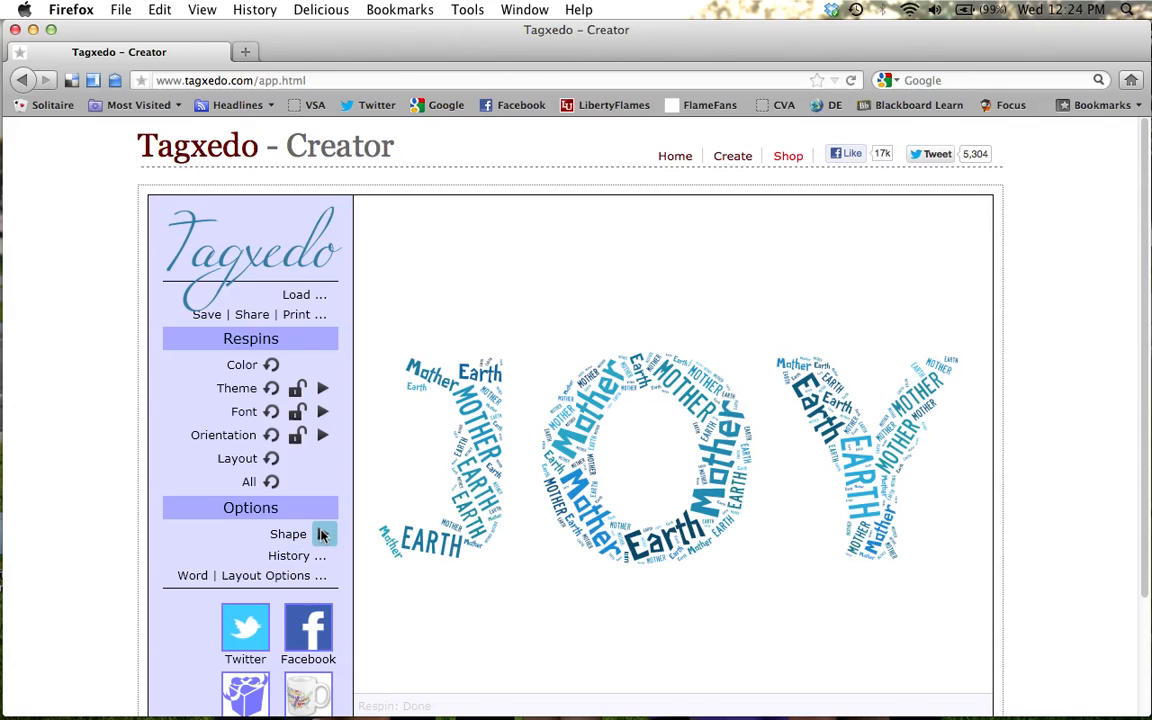
Start a new source text for the cloud with teacher, wife and mother on separate lines, repeating mother three times.
{"action": "left_click", "coordinate": [304, 296]}
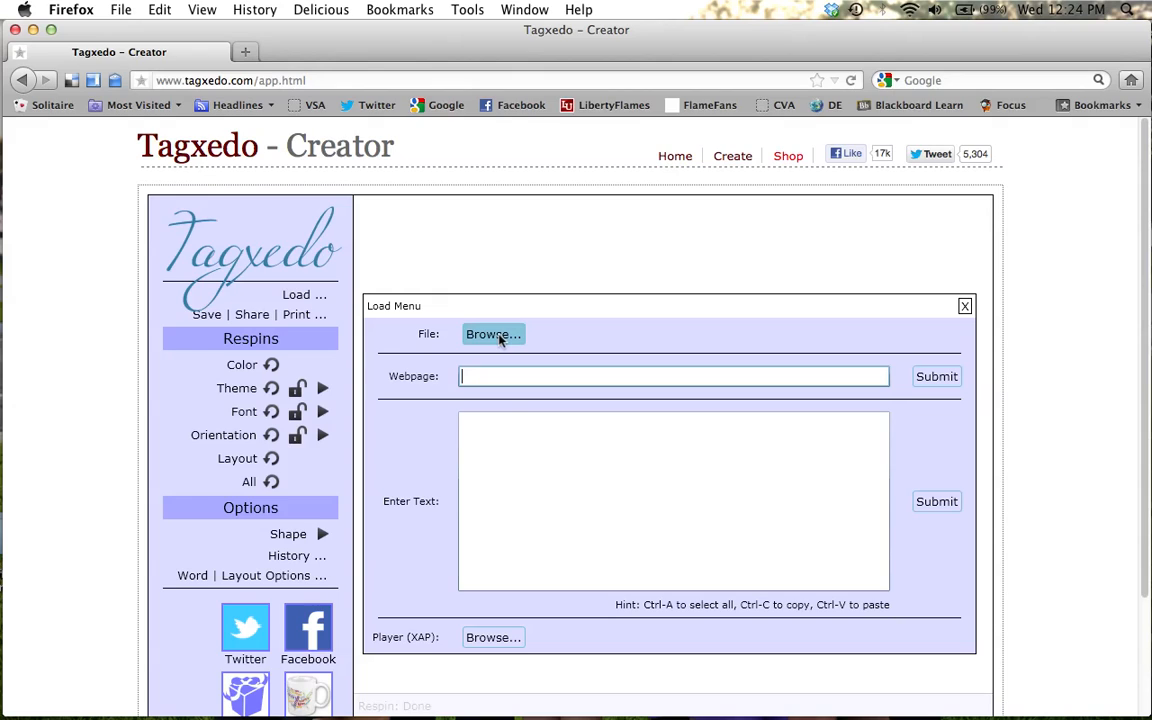
{"action": "left_click", "coordinate": [478, 432]}
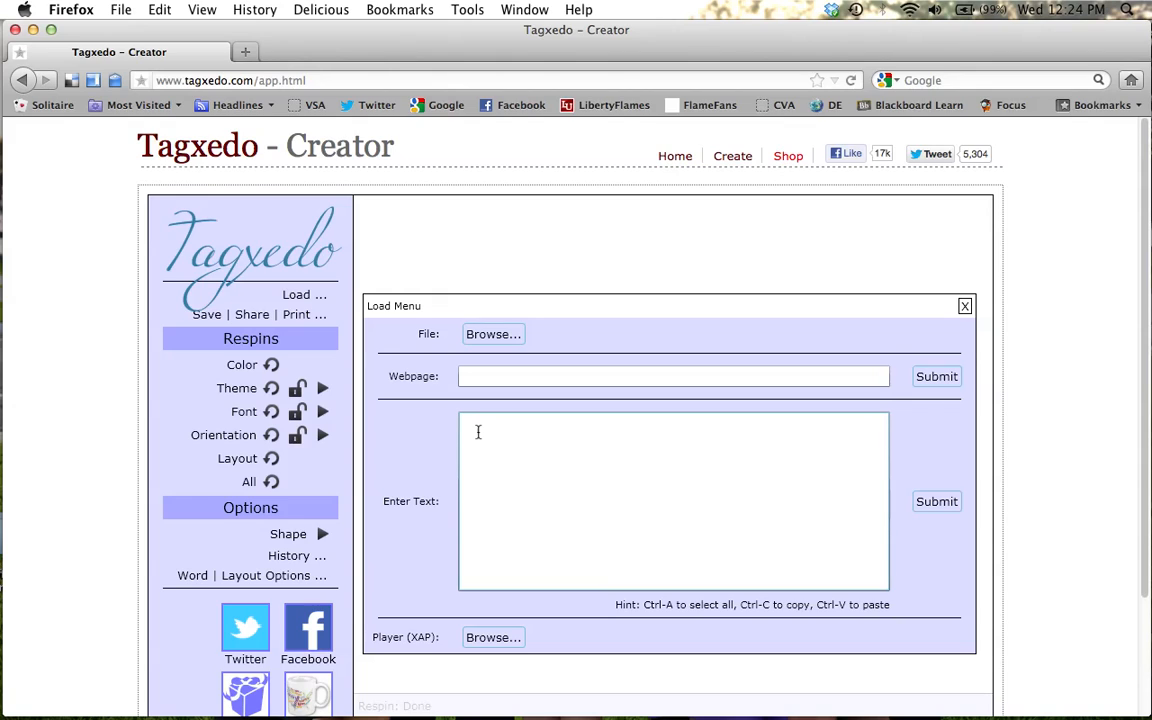
{"action": "type", "text": "teacher"}
{"action": "key", "text": "Return"}
{"action": "type", "text": "wif"}
{"action": "type", "text": "e "}
{"action": "type", "text": "mother "}
{"action": "type", "text": "mother"}
{"action": "key", "text": "Return"}
{"action": "type", "text": "mother"}
{"action": "key", "text": "Return"}
Add grandmother on two lines and musical on one line to the source text.
{"action": "type", "text": "grandmother"}
{"action": "key", "text": "Return"}
{"action": "type", "text": "gra"}
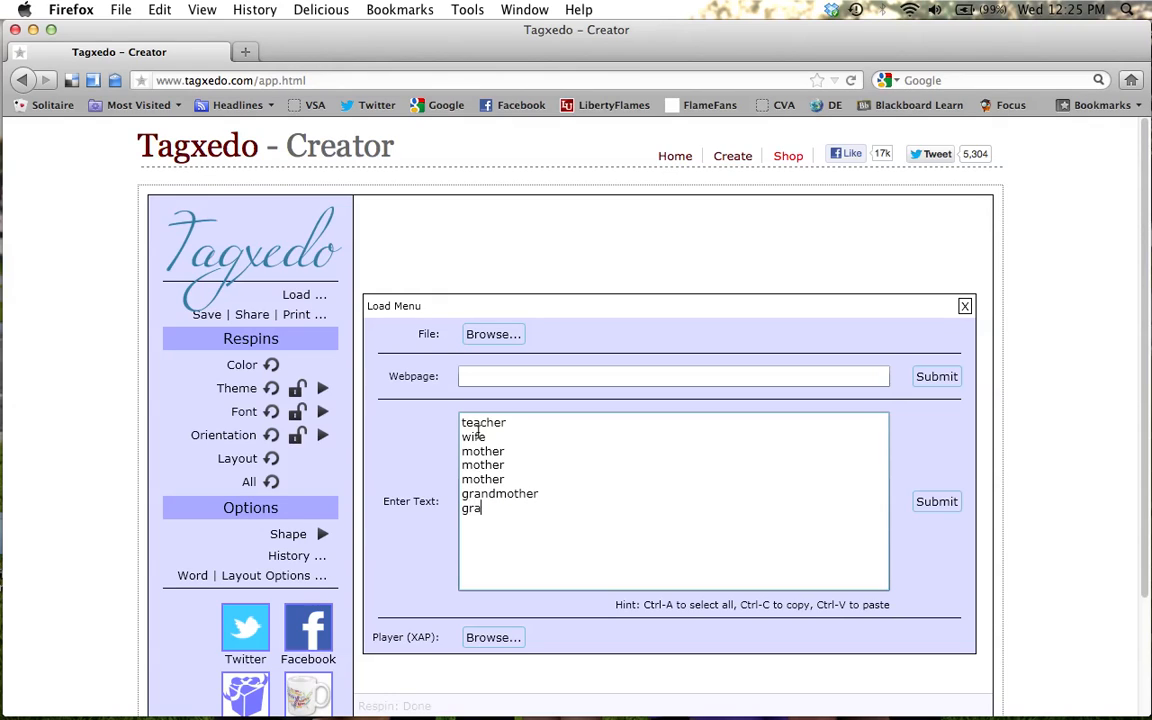
{"action": "type", "text": "ndmother"}
{"action": "key", "text": "Return"}
{"action": "type", "text": "musical"}
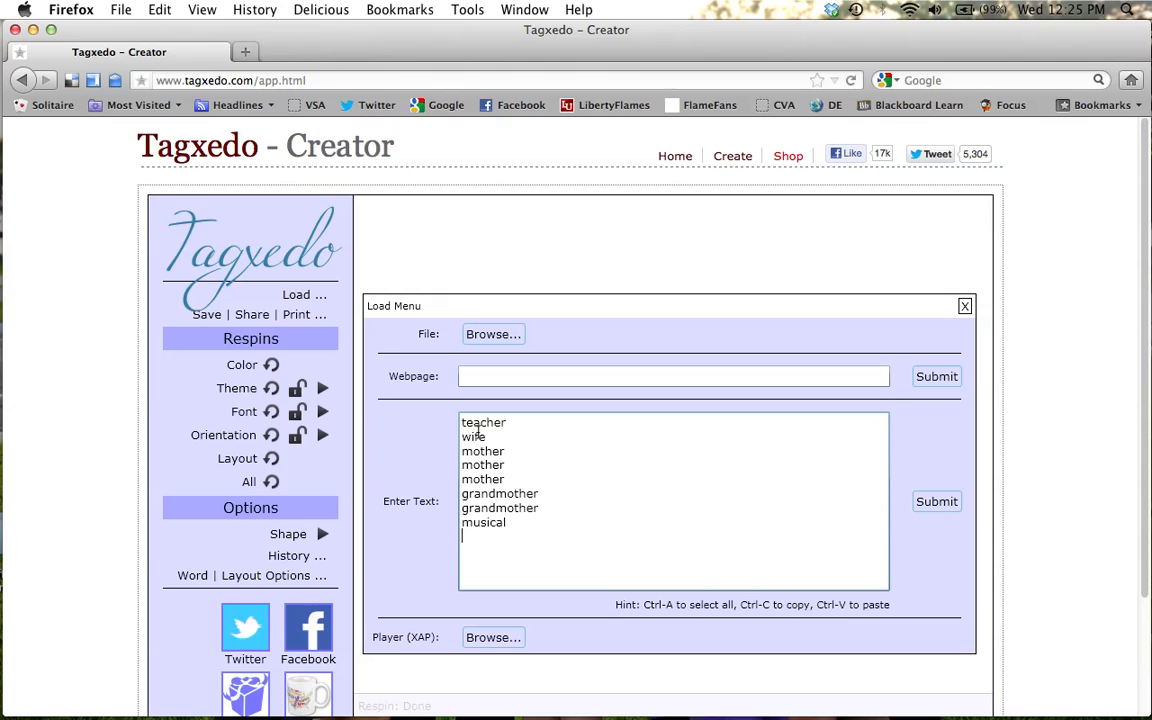
Add the phrase University~of~South~Florida on its own line, joining its words with tildes.
{"action": "type", "text": "University"}
{"action": "key", "text": "BackSpace"}
{"action": "type", "text": "~of~Soth"}
{"action": "key", "text": "BackSpace"}
{"action": "key", "text": "BackSpace"}
{"action": "type", "text": "uth"}
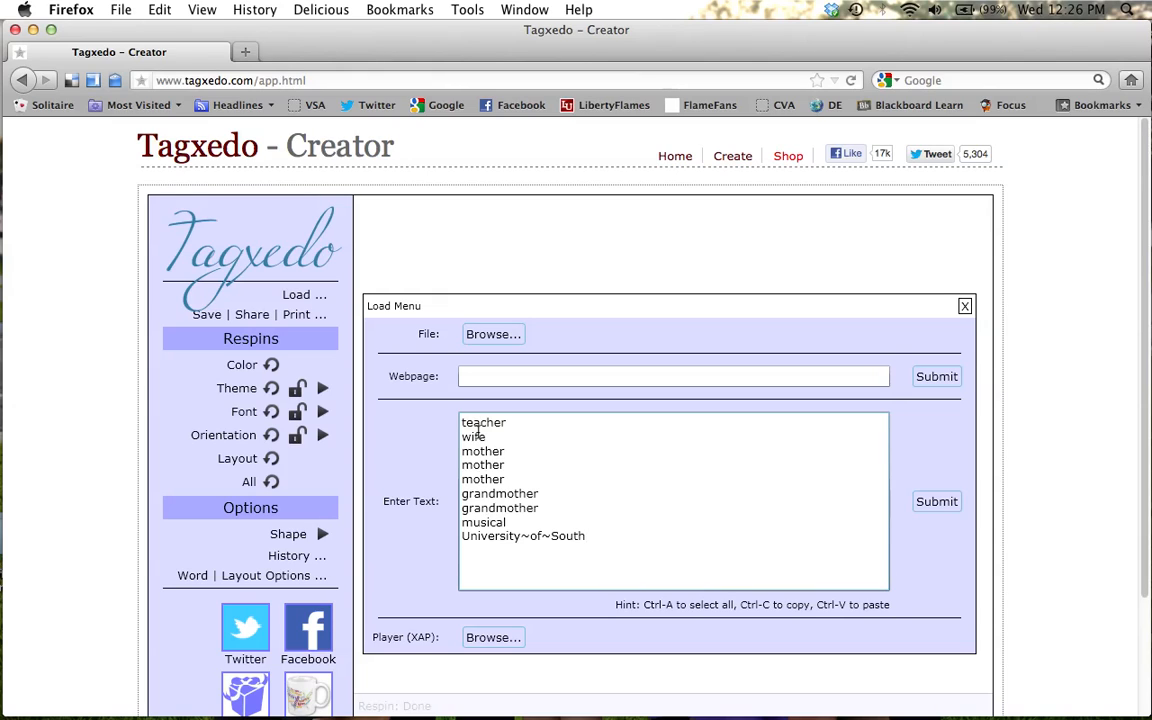
{"action": "type", "text": "~Florida"}
{"action": "key", "text": "Return"}
Add techy and cook to the word list and submit the text to rebuild the word cloud.
{"action": "type", "text": "techy"}
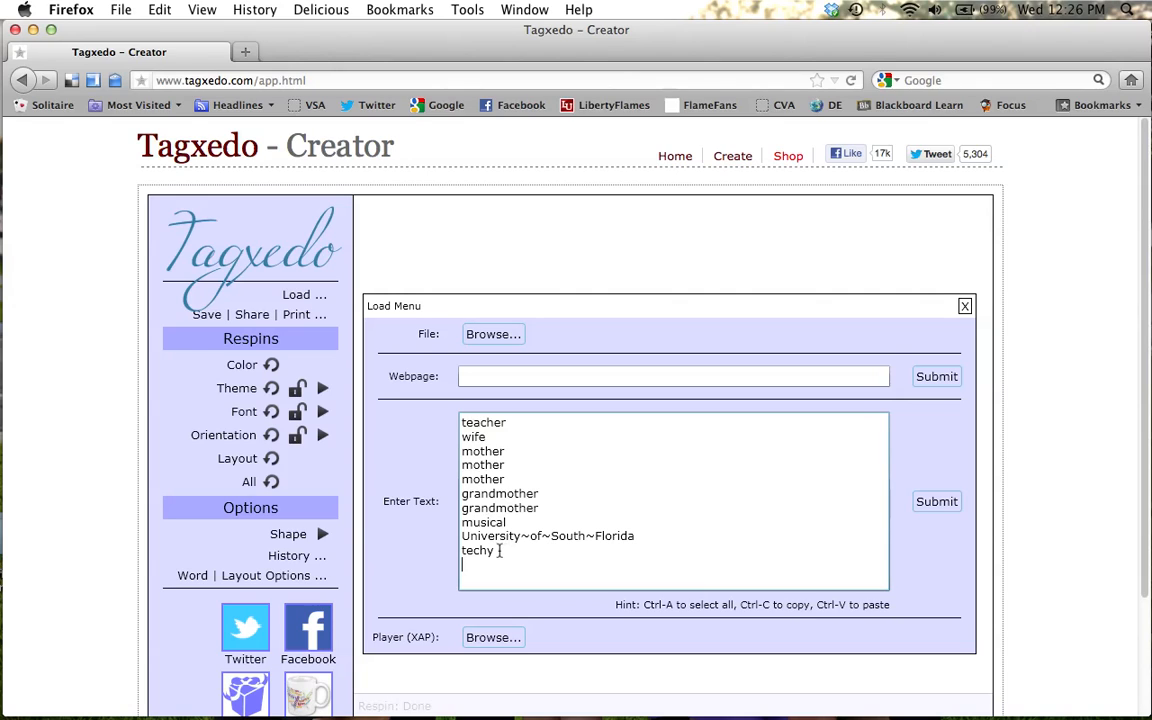
{"action": "type", "text": "cook"}
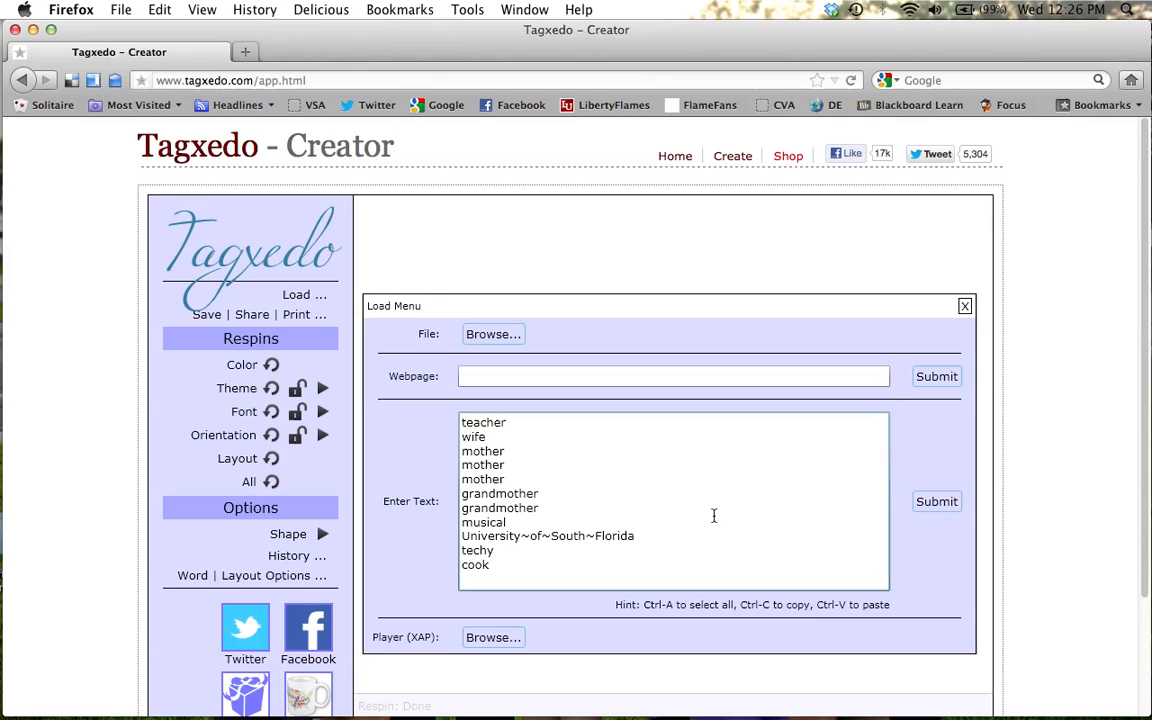
{"action": "left_click", "coordinate": [937, 502]}
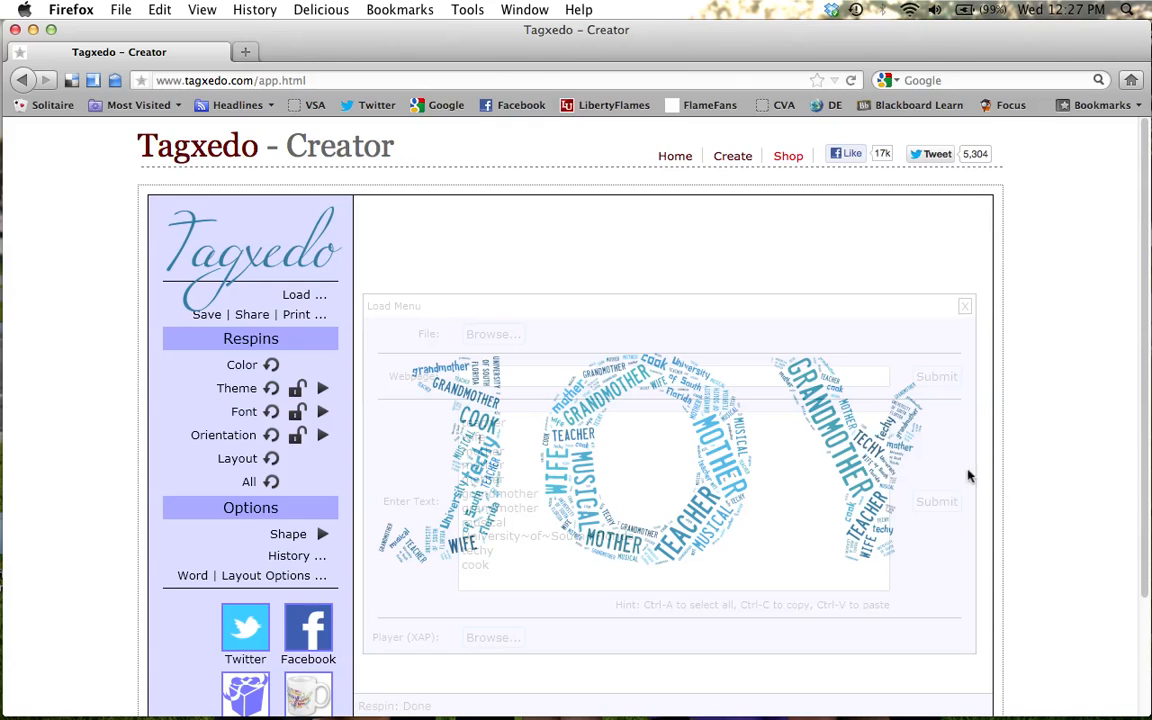
{"action": "mouse_move", "coordinate": [900, 479]}
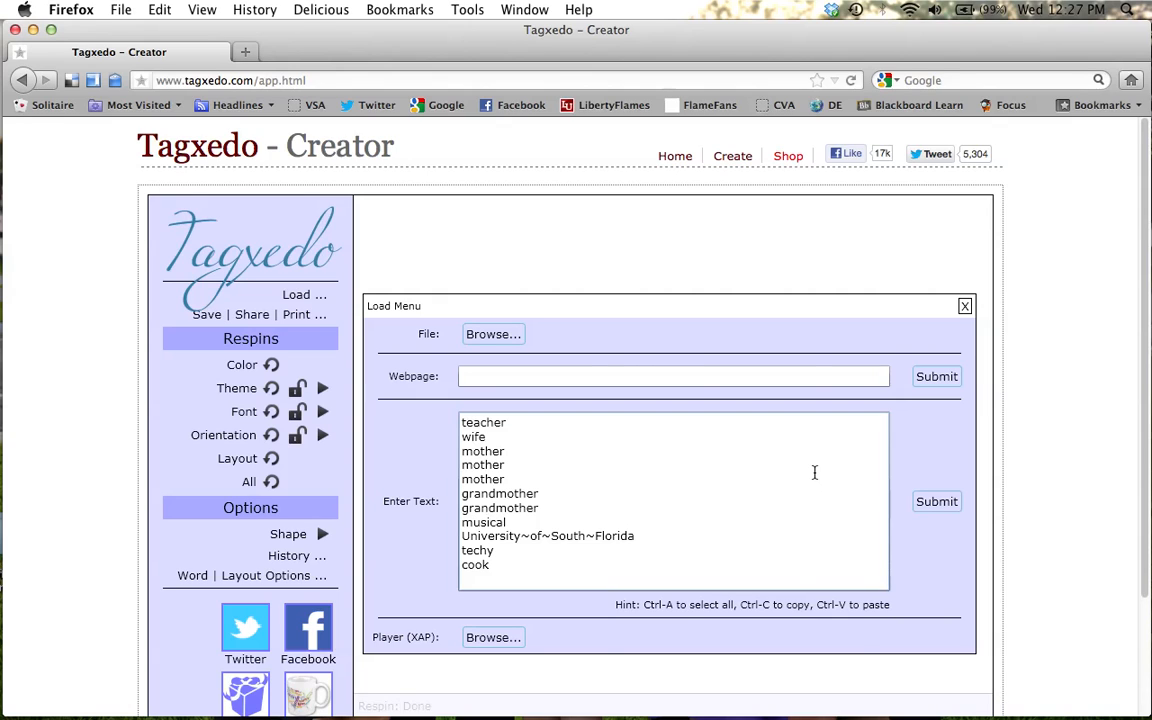
{"action": "left_click", "coordinate": [936, 501]}
{"action": "left_click", "coordinate": [965, 306]}
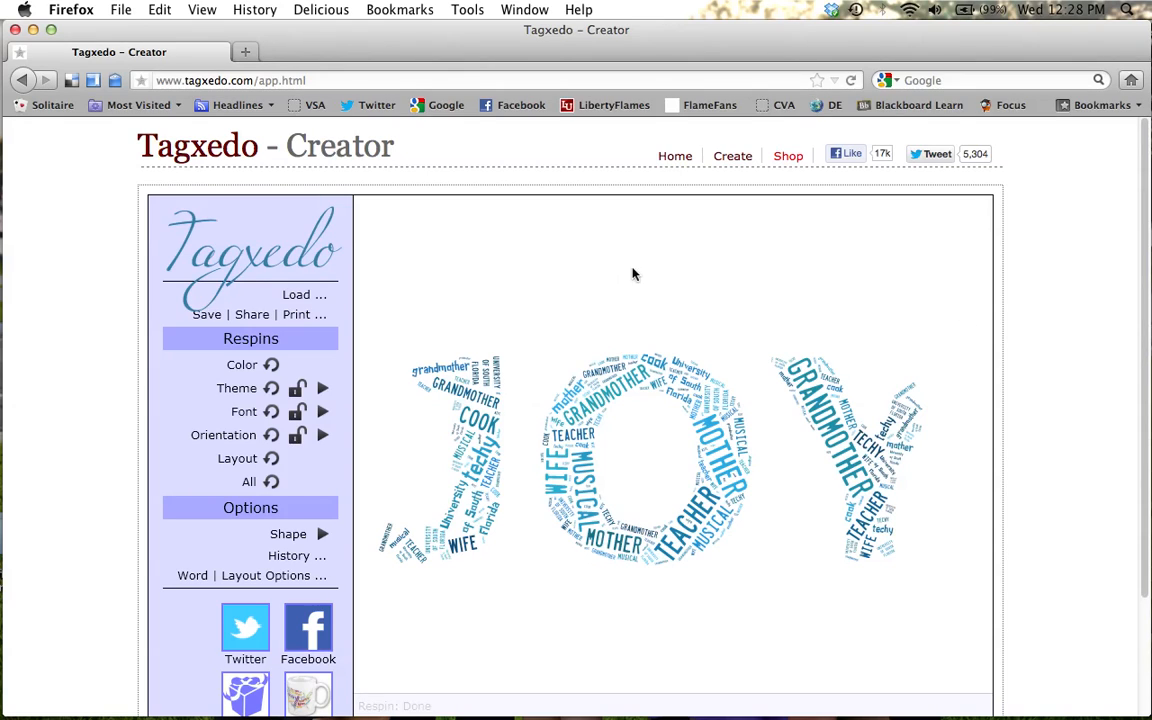
Try the themes 51610.8, Adorable Blue Whale, Black on White, White on Black, Aline and Arizona Sunrise on the word cloud.
{"action": "left_click", "coordinate": [323, 389]}
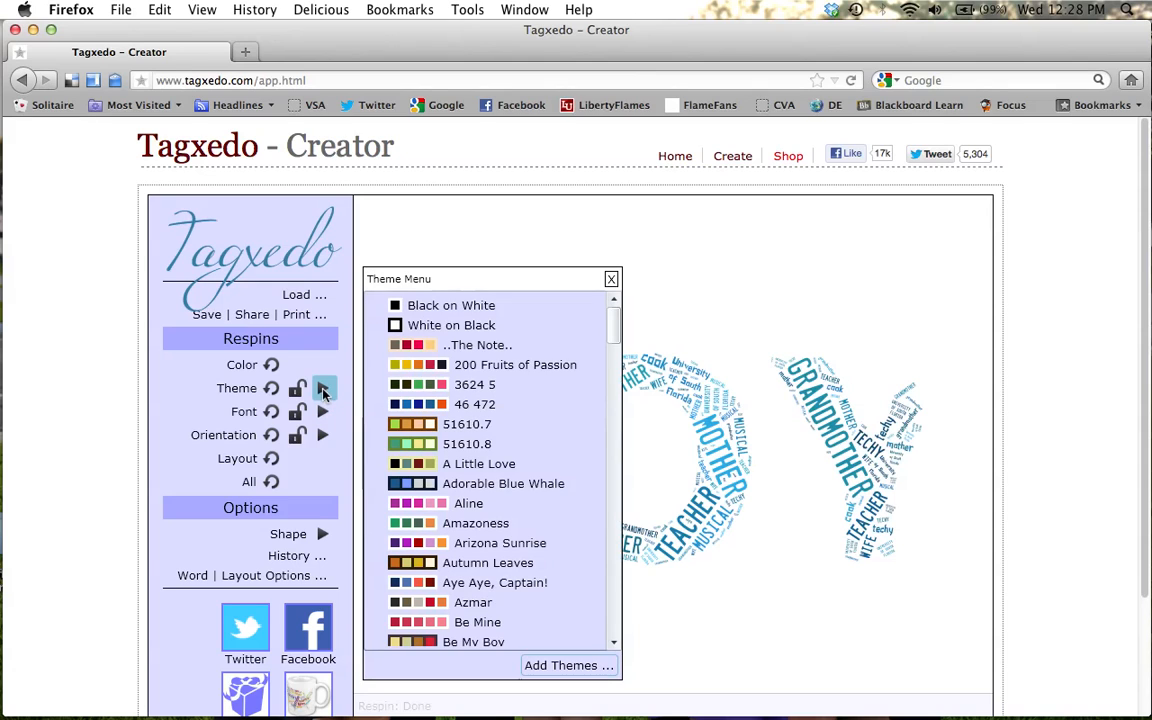
{"action": "left_click", "coordinate": [418, 447]}
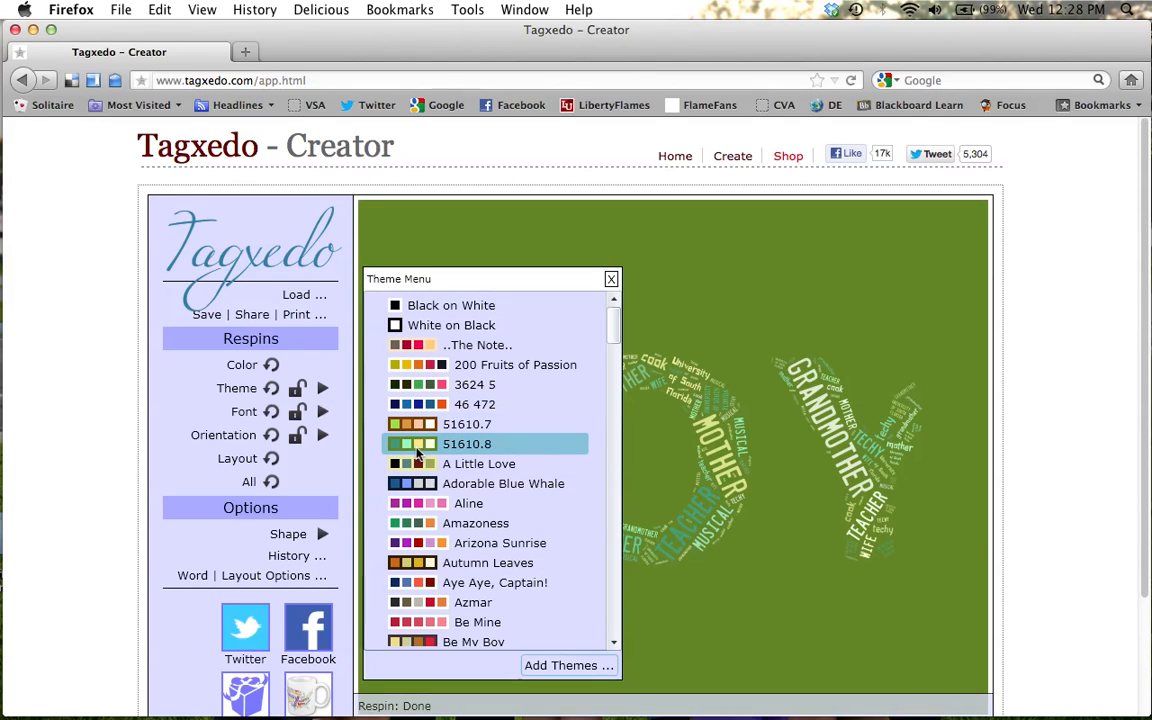
{"action": "left_click", "coordinate": [418, 485]}
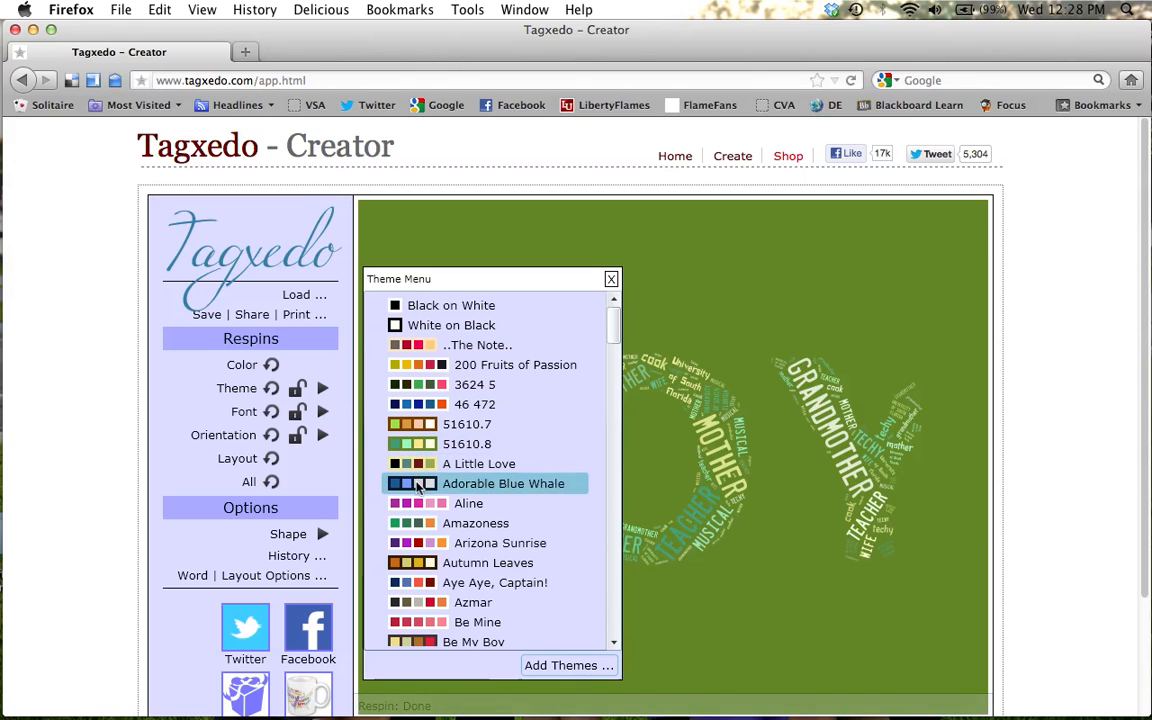
{"action": "left_click", "coordinate": [405, 308]}
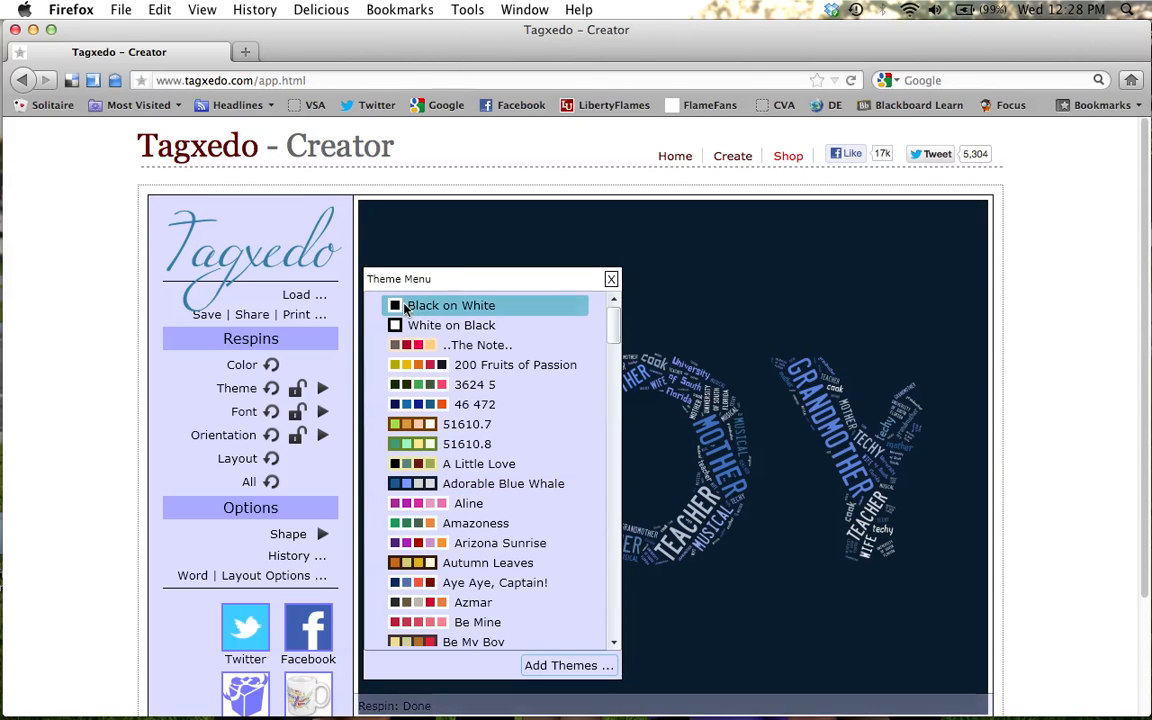
{"action": "left_click", "coordinate": [406, 327]}
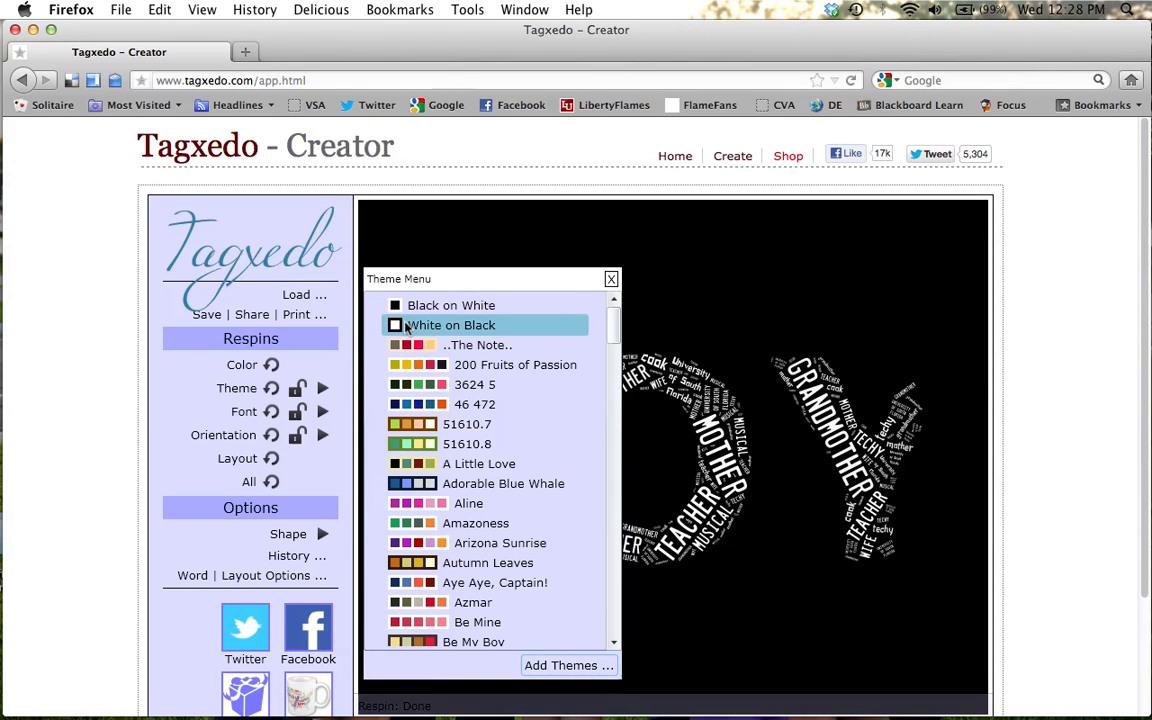
{"action": "left_click", "coordinate": [418, 510]}
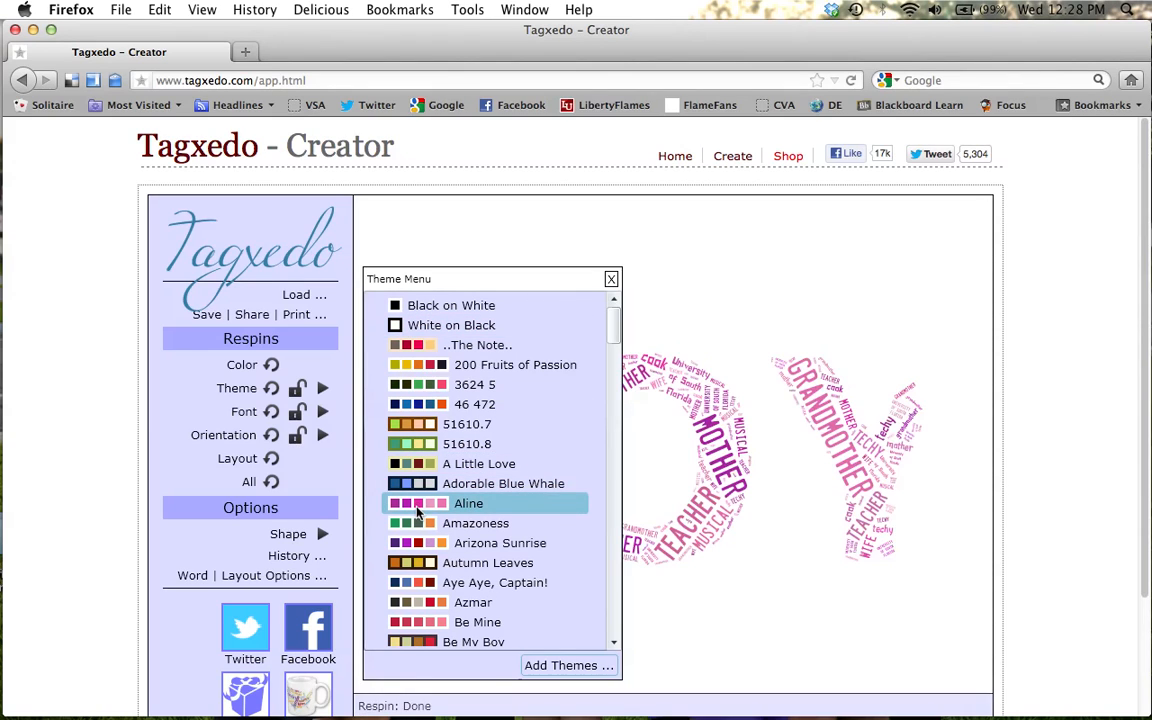
{"action": "left_click", "coordinate": [424, 546]}
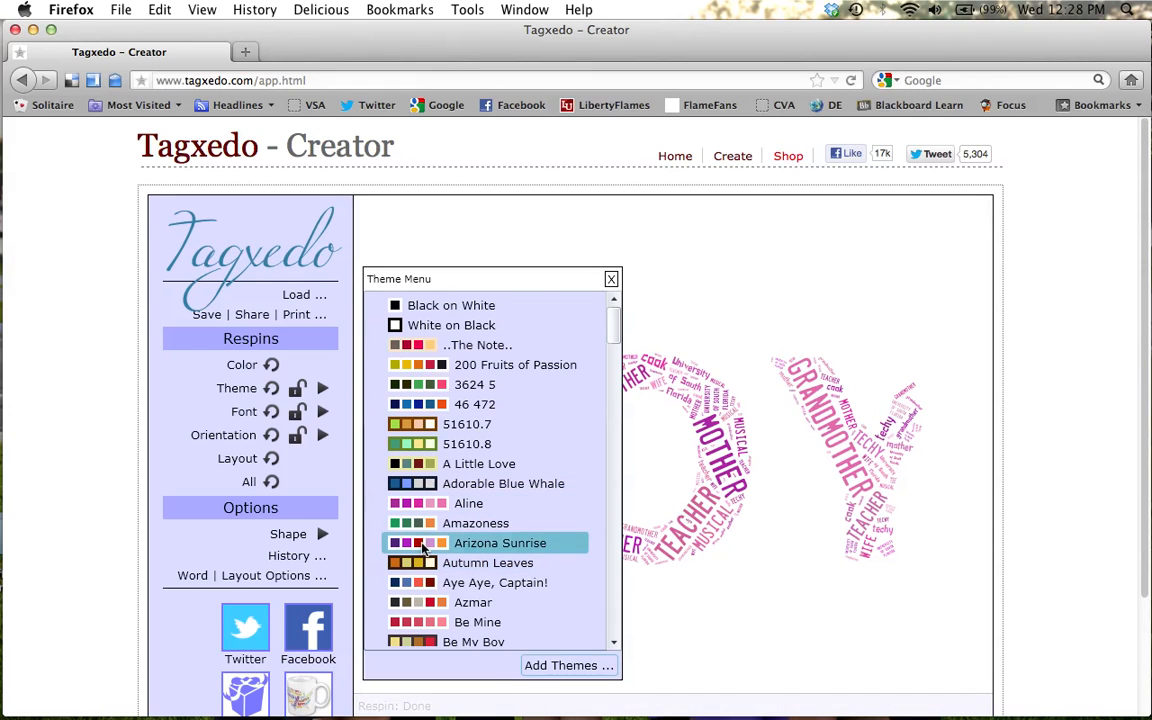
Try the Wonderfully Mistaken and Tulipas themes from the end of the theme list, and apply the Timothy theme.
{"action": "left_click_drag", "start_coordinate": [615, 329], "coordinate": [617, 630]}
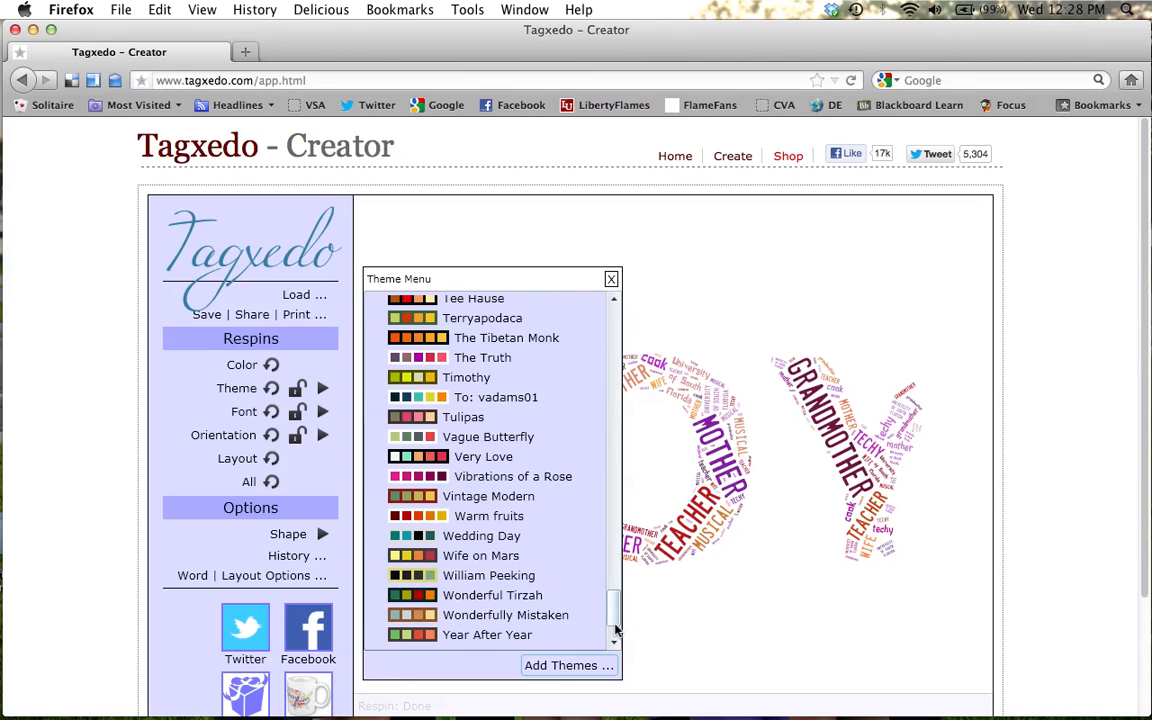
{"action": "left_click", "coordinate": [440, 616]}
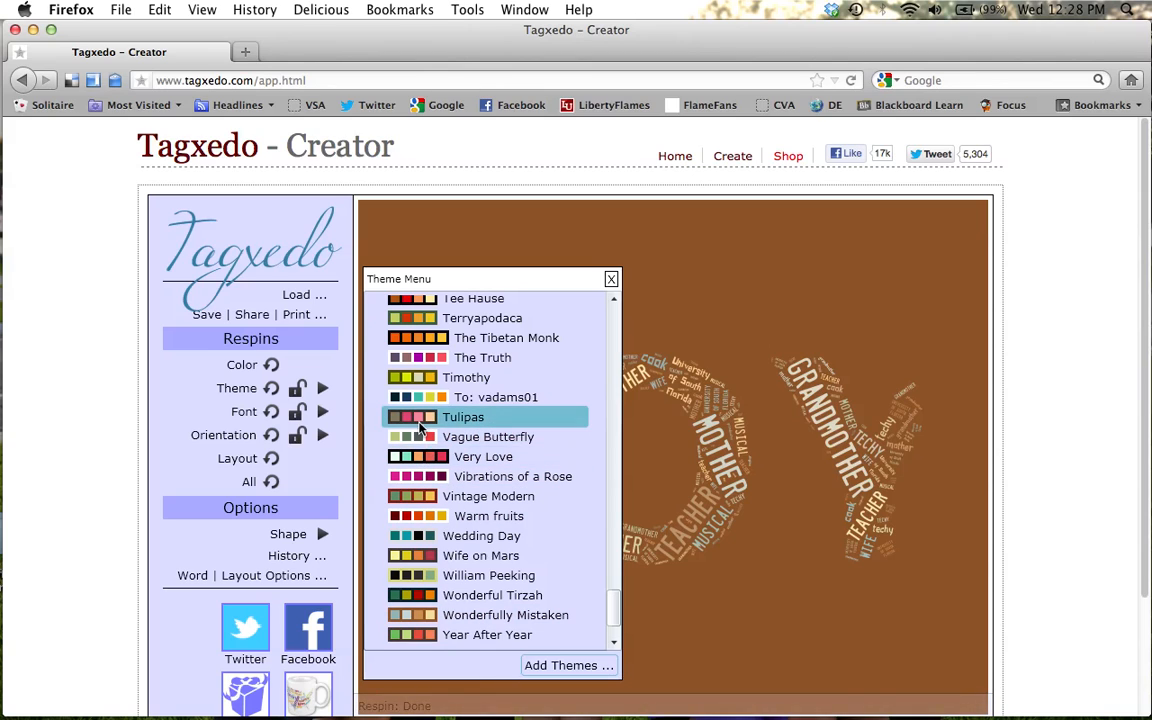
{"action": "left_click", "coordinate": [420, 425]}
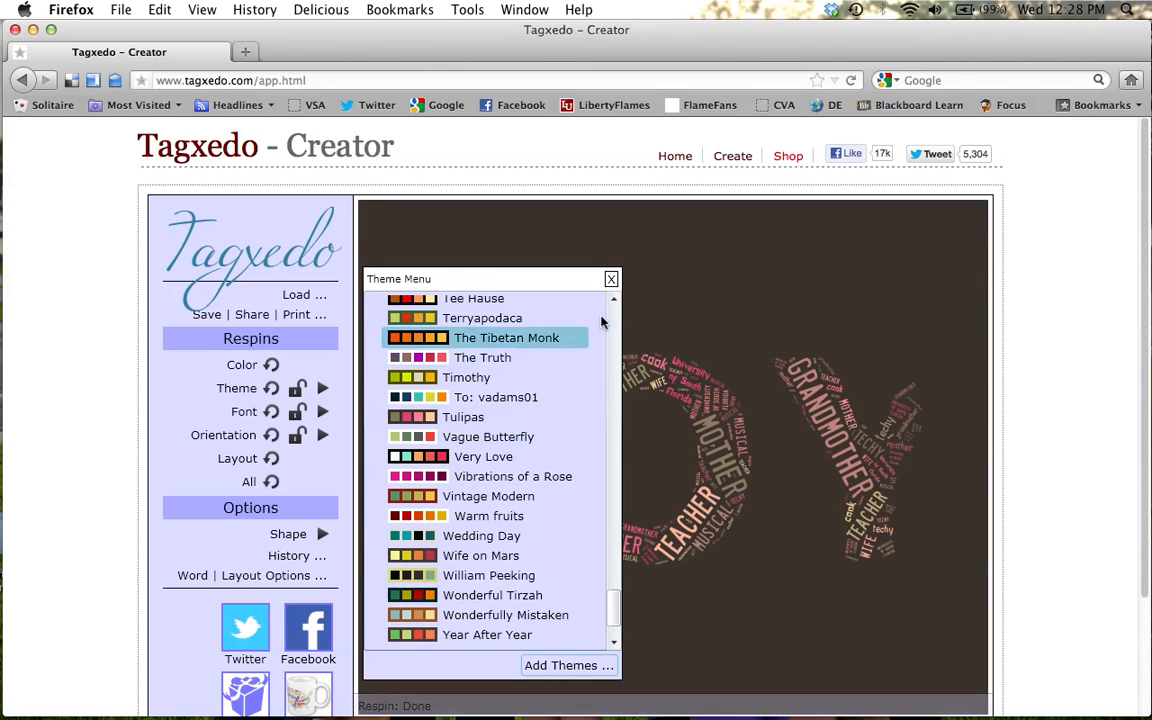
{"action": "left_click", "coordinate": [428, 380]}
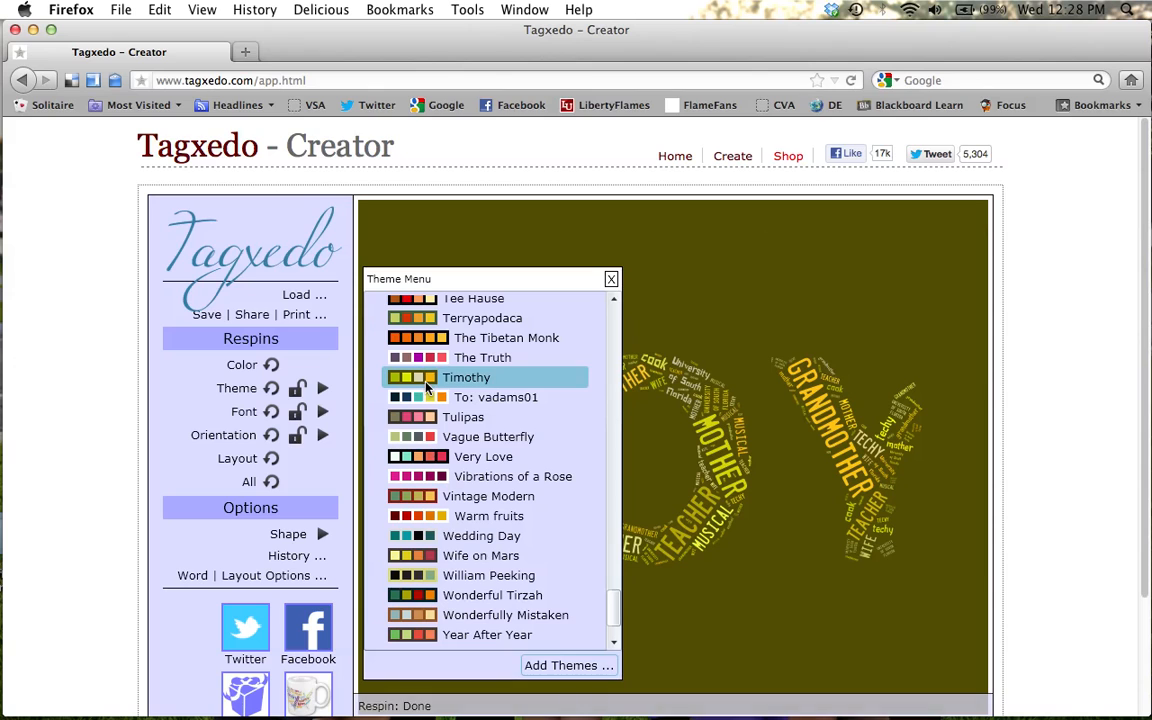
Apply the Arizona Sunrise theme to the word cloud and close the theme list.
{"action": "left_click", "coordinate": [612, 330]}
{"action": "left_click", "coordinate": [612, 330]}
{"action": "left_click", "coordinate": [612, 330]}
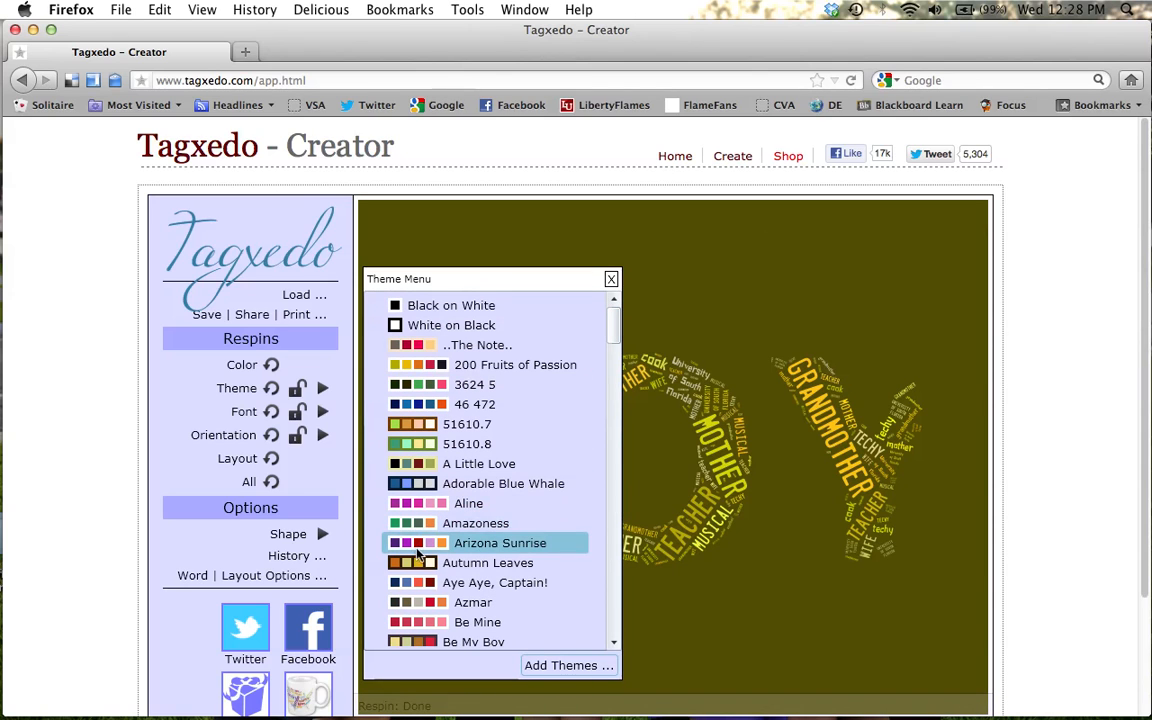
{"action": "left_click", "coordinate": [418, 550]}
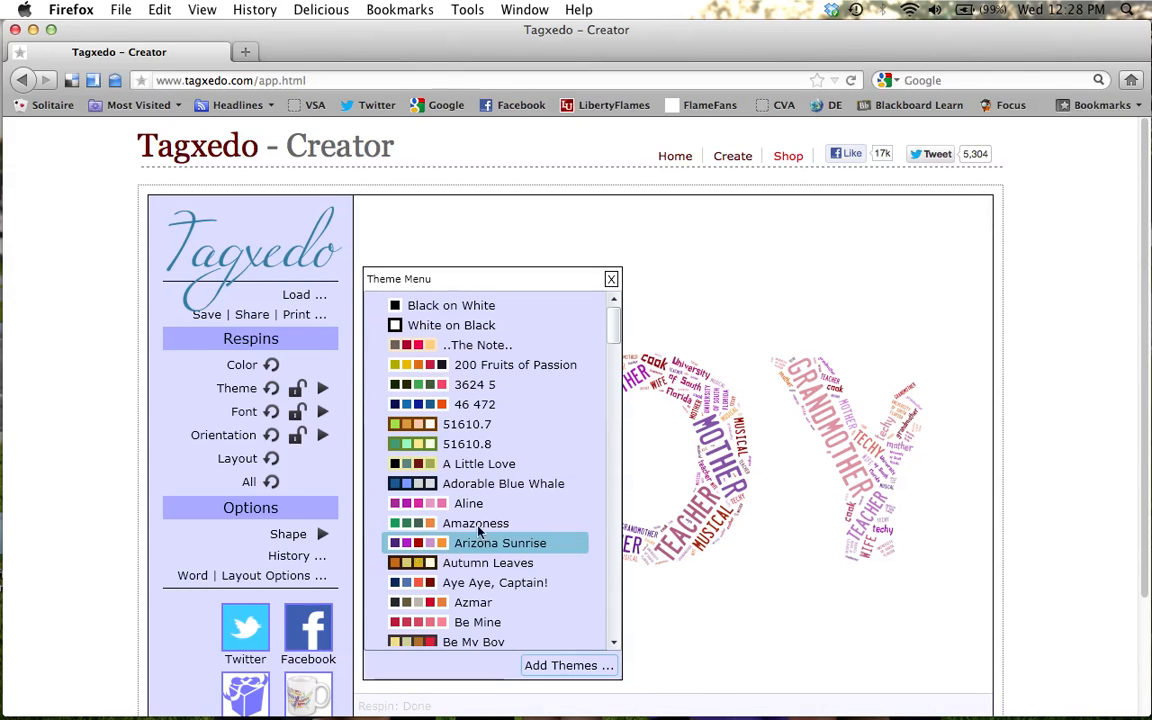
{"action": "left_click", "coordinate": [611, 280]}
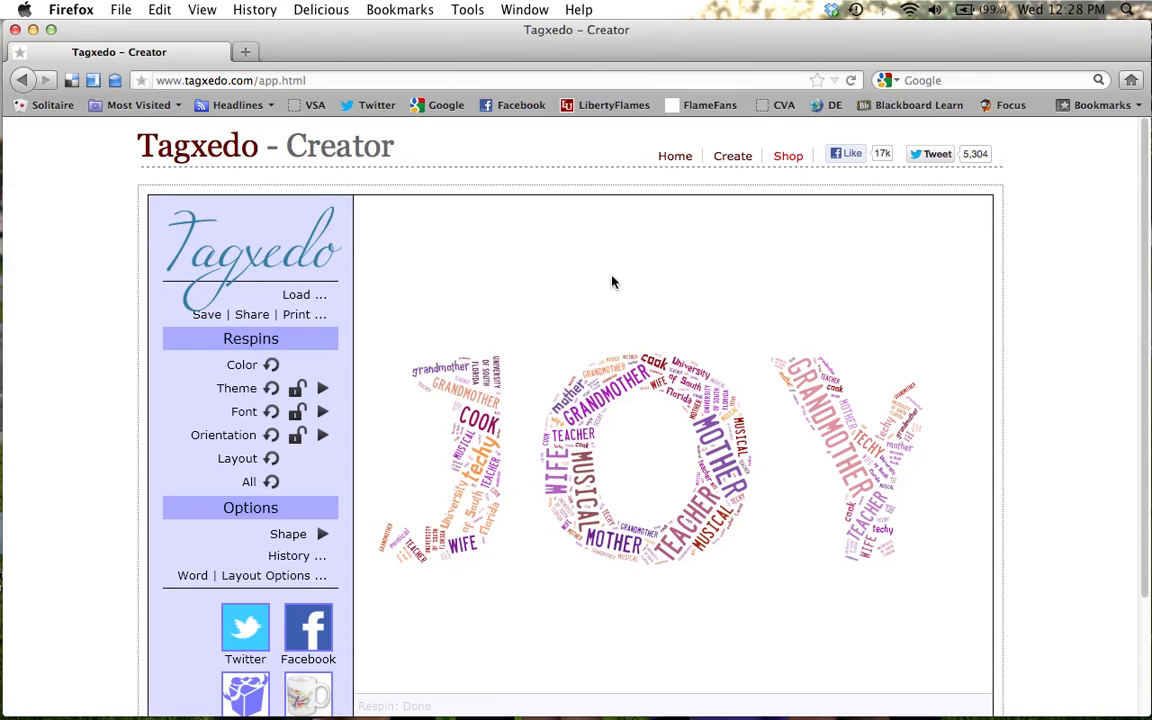
Set the word cloud's font to Kwekel, and view the available word orientation options without choosing one.
{"action": "left_click", "coordinate": [323, 412]}
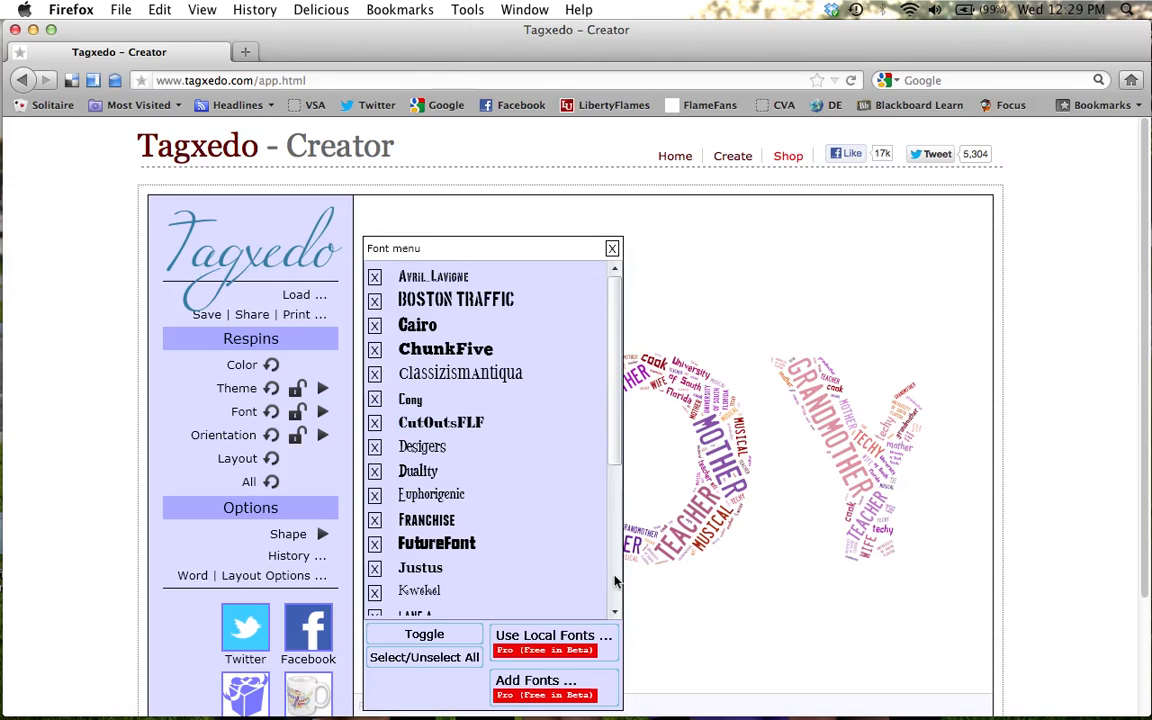
{"action": "left_click", "coordinate": [425, 593]}
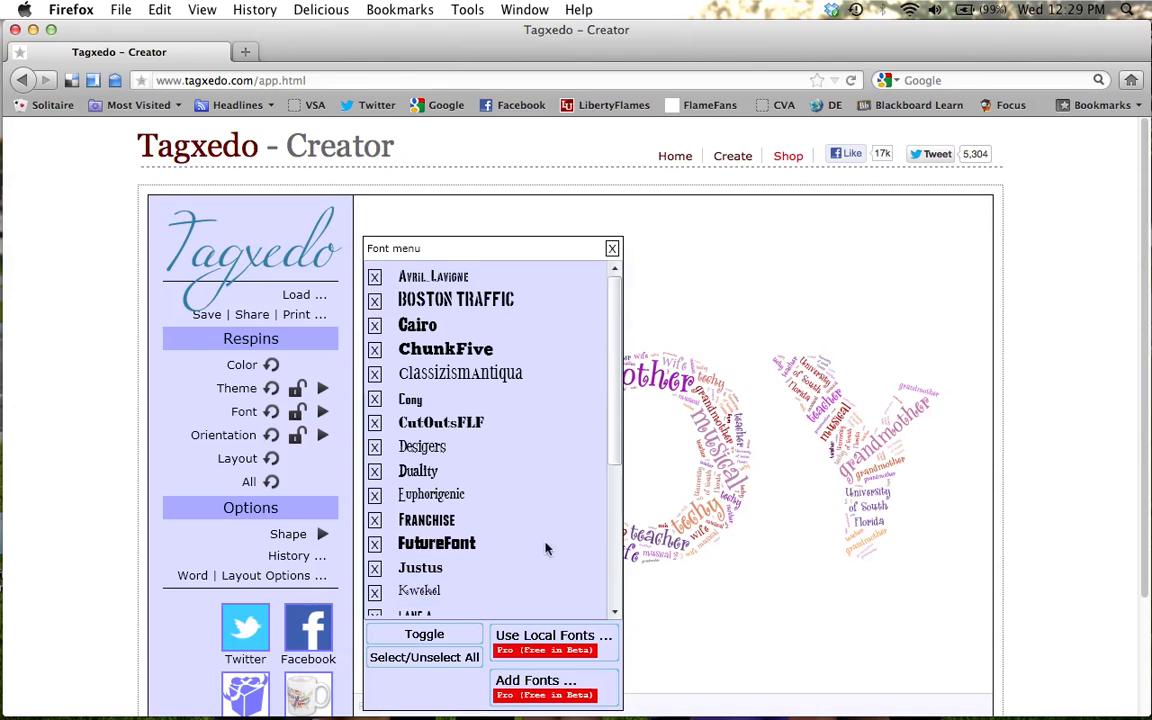
{"action": "left_click", "coordinate": [612, 248]}
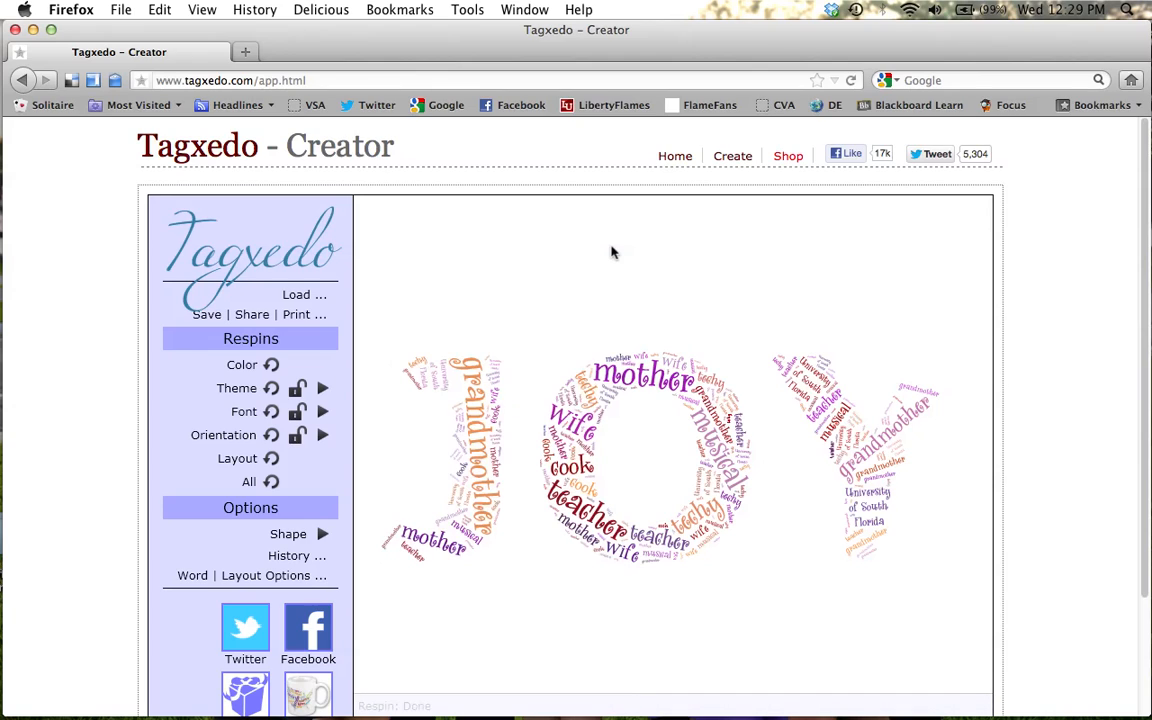
{"action": "left_click", "coordinate": [322, 436]}
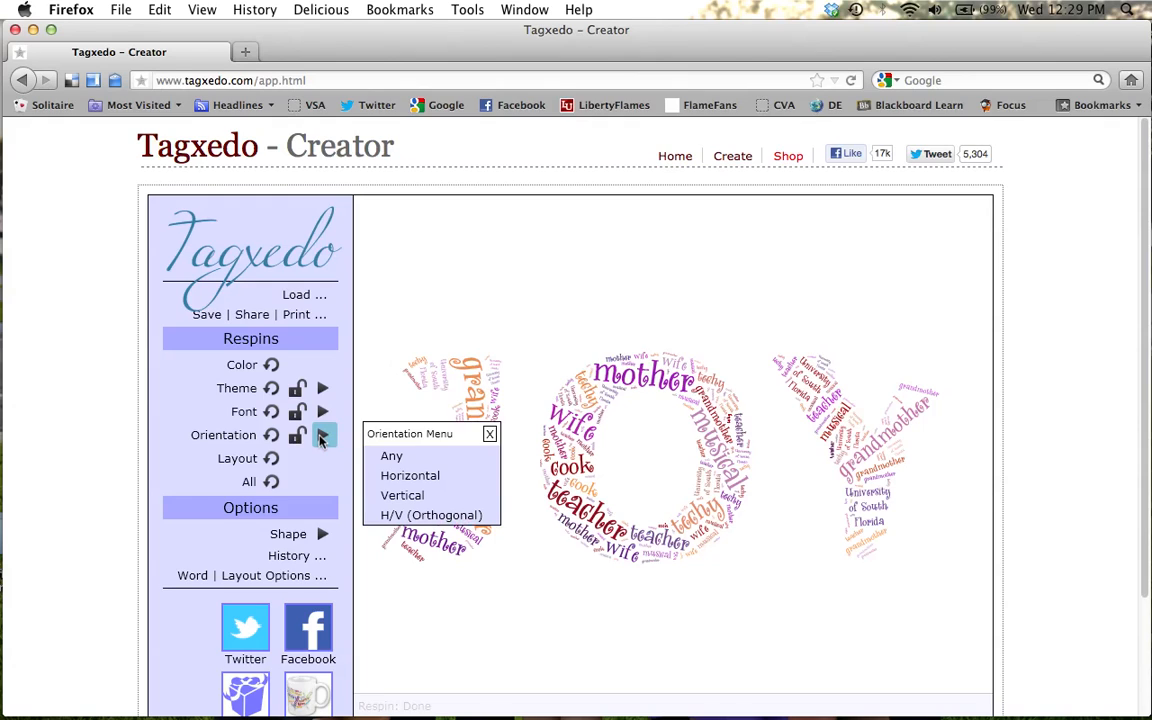
{"action": "left_click", "coordinate": [489, 434]}
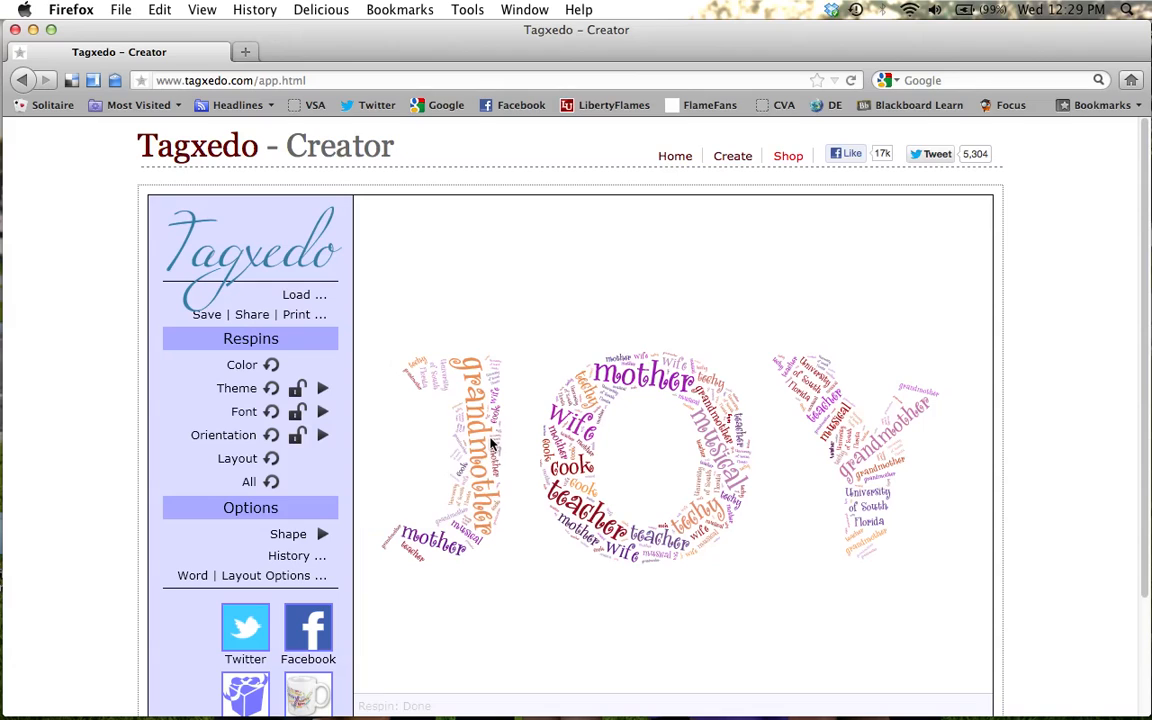
Try the Check shape on the word cloud and view it with the shape list closed.
{"action": "left_click", "coordinate": [322, 535]}
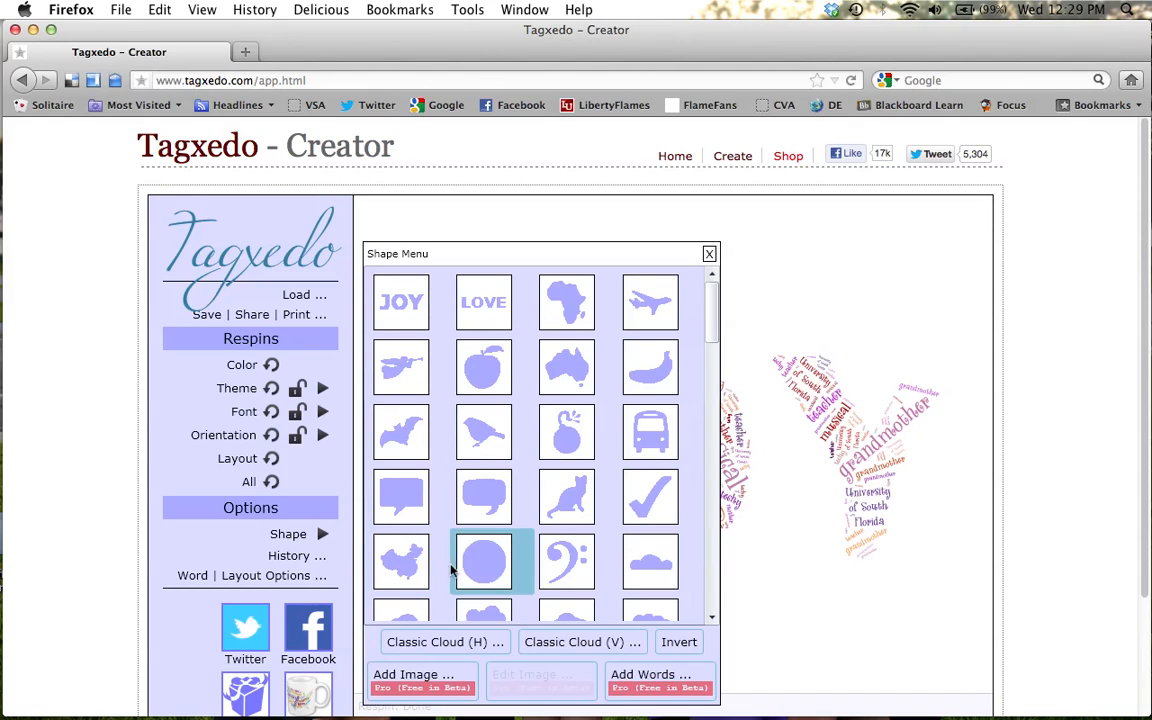
{"action": "left_click", "coordinate": [647, 511]}
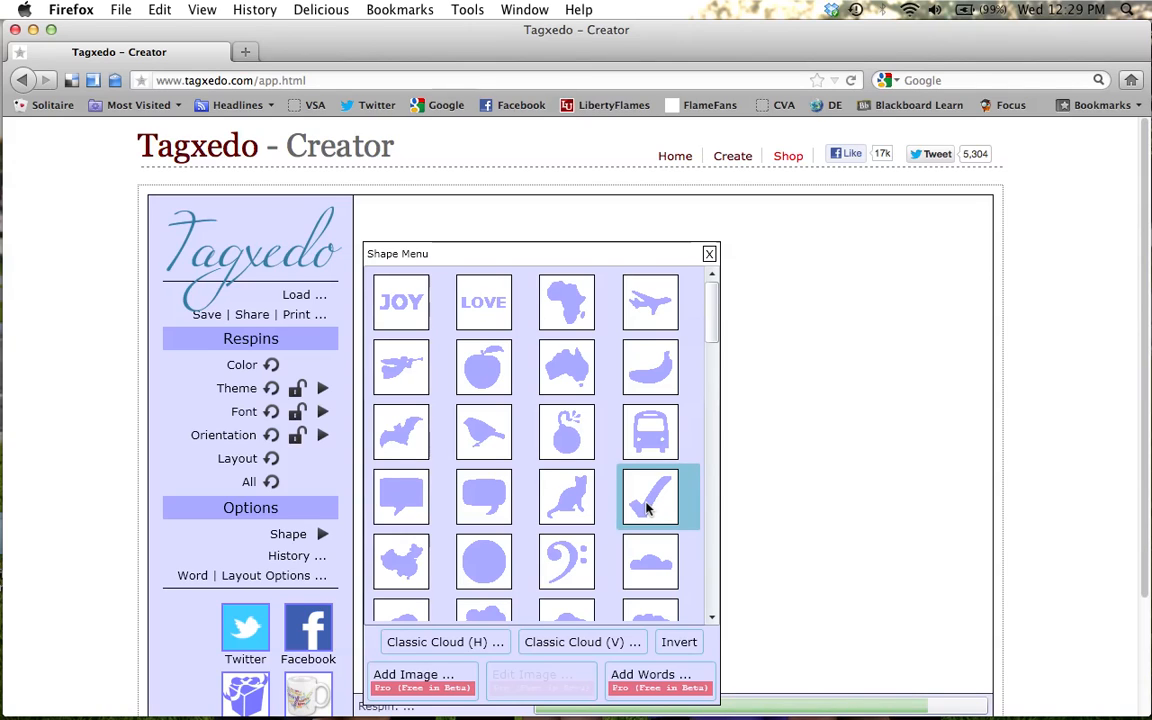
{"action": "left_click", "coordinate": [709, 254]}
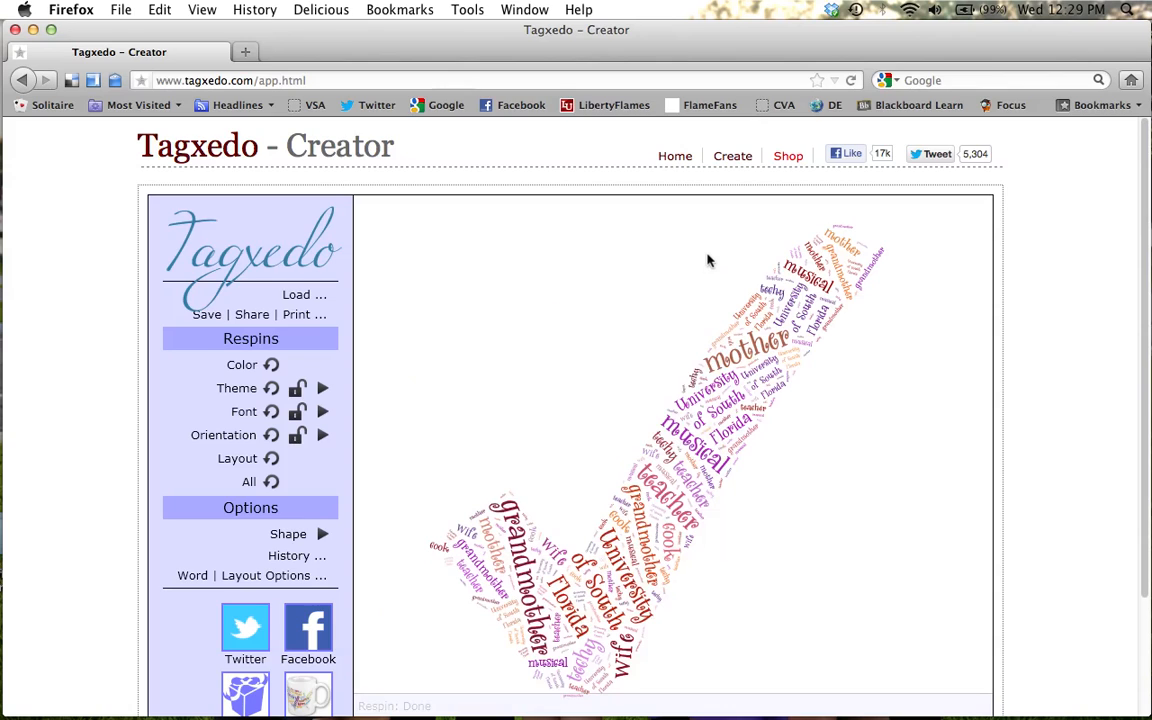
Switch the word cloud back to the JOY word shape and close the shape list.
{"action": "left_click", "coordinate": [323, 534]}
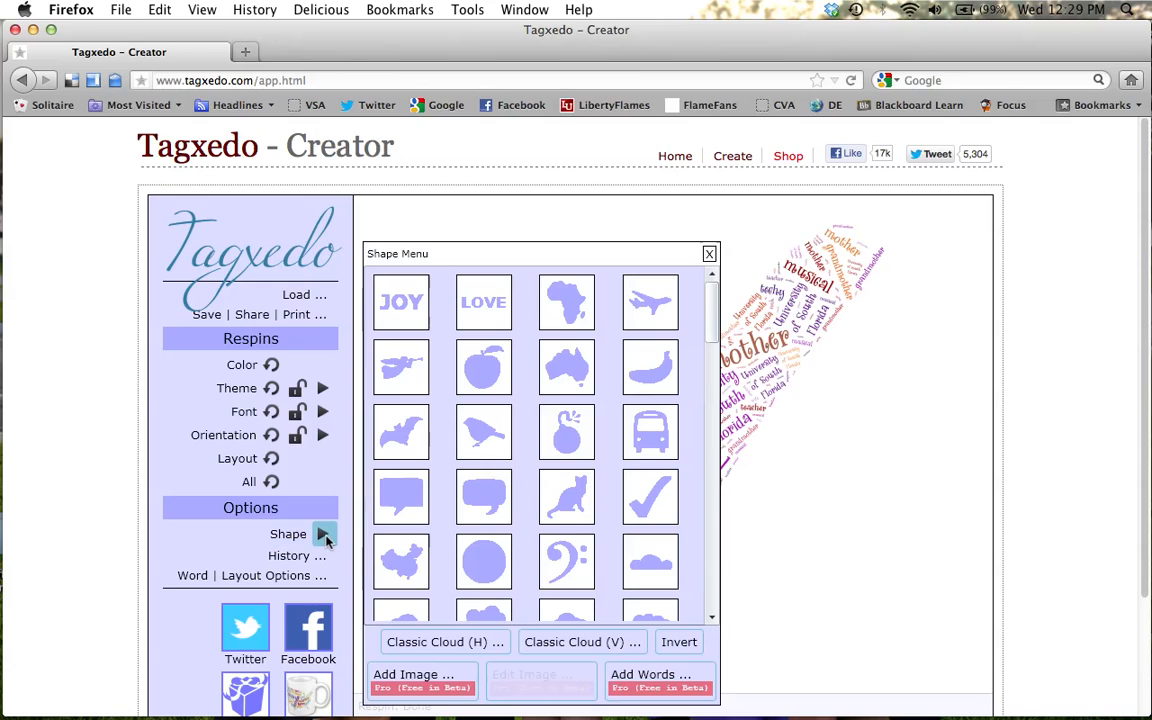
{"action": "left_click", "coordinate": [403, 310]}
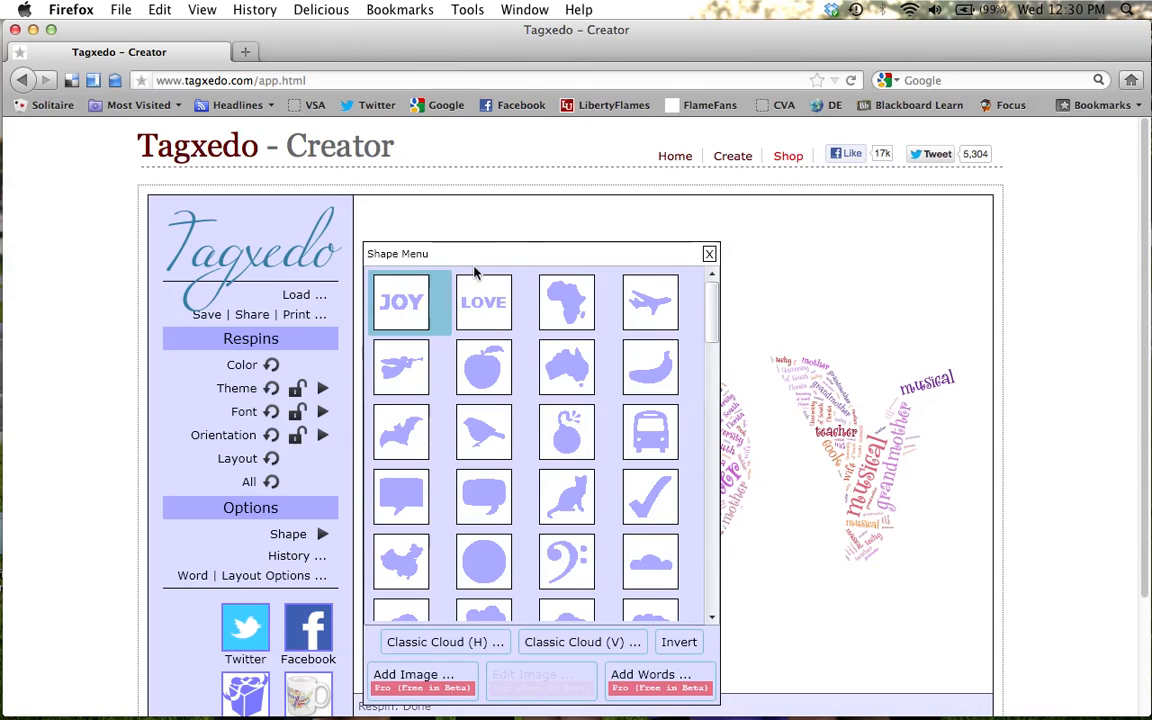
{"action": "left_click", "coordinate": [710, 254]}
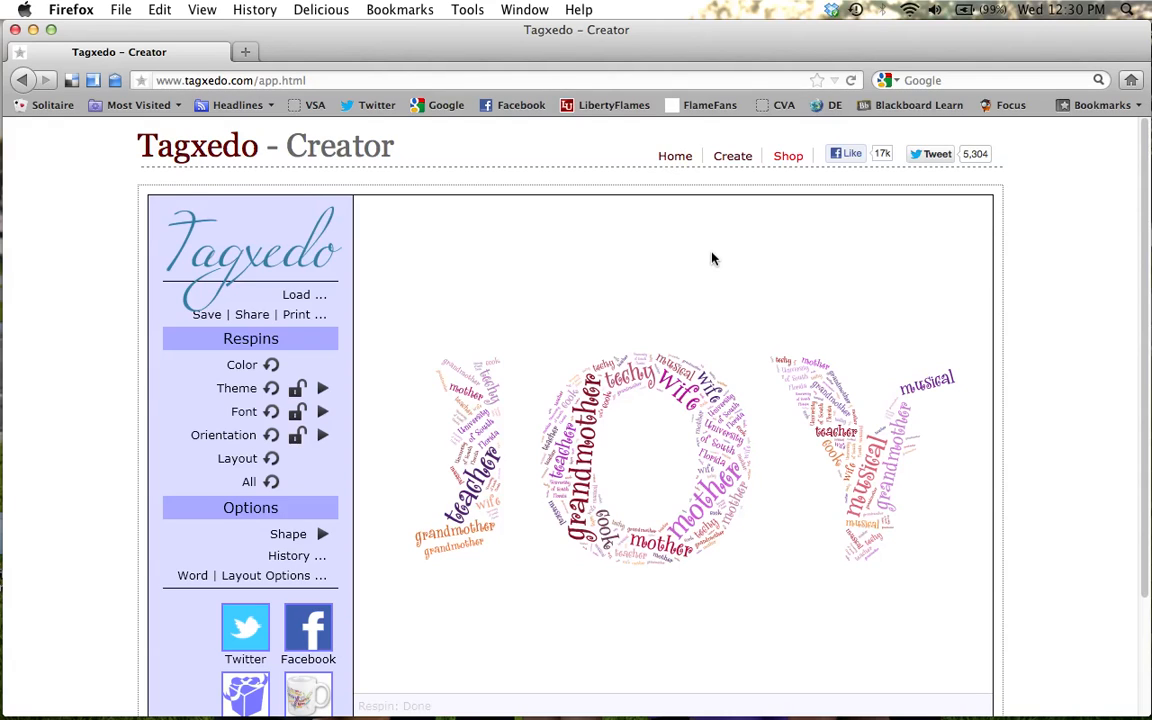
Save the word cloud to the Desktop as a 16MP JPG named All About Me and dismiss the sharing offer.
{"action": "left_click", "coordinate": [247, 316]}
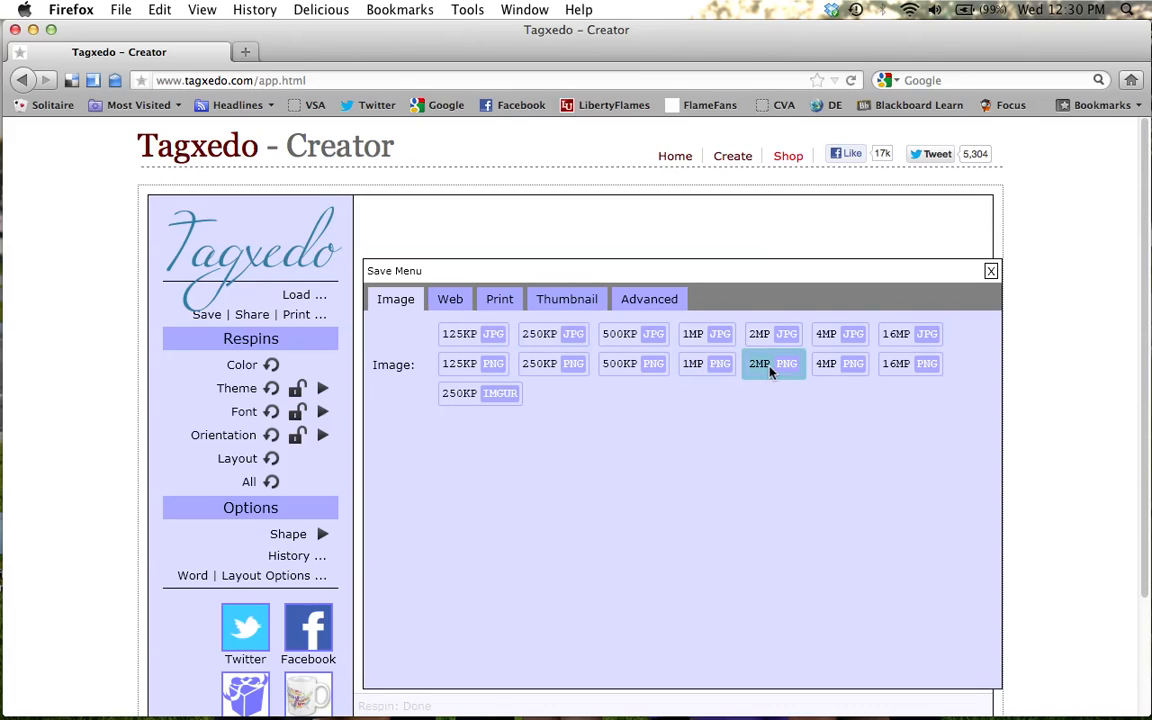
{"action": "left_click", "coordinate": [931, 337]}
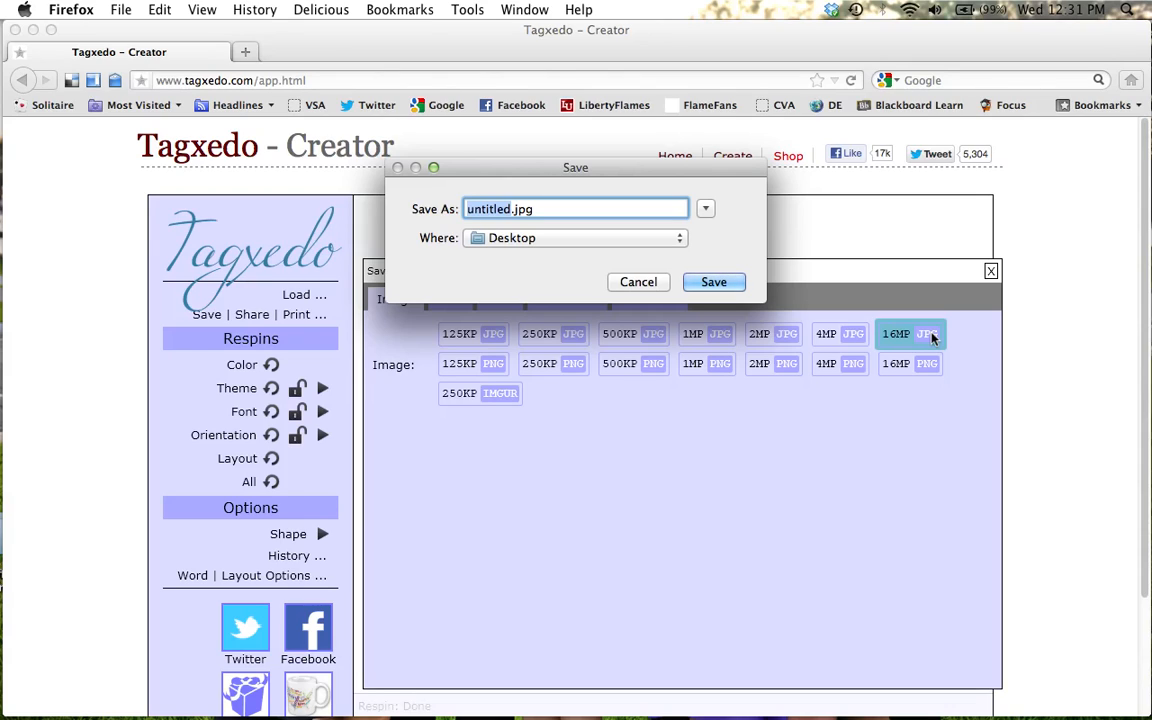
{"action": "type", "text": "Al"}
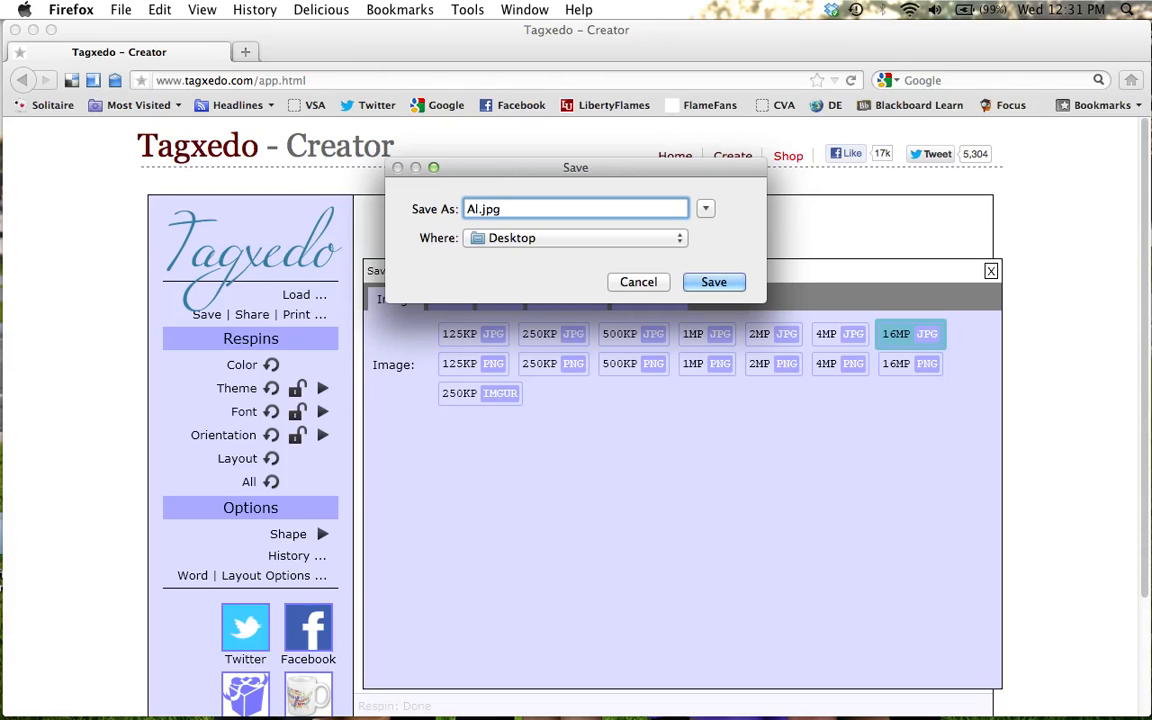
{"action": "type", "text": " About ME"}
{"action": "key", "text": "BackSpace"}
{"action": "type", "text": "e"}
{"action": "left_click", "coordinate": [712, 284]}
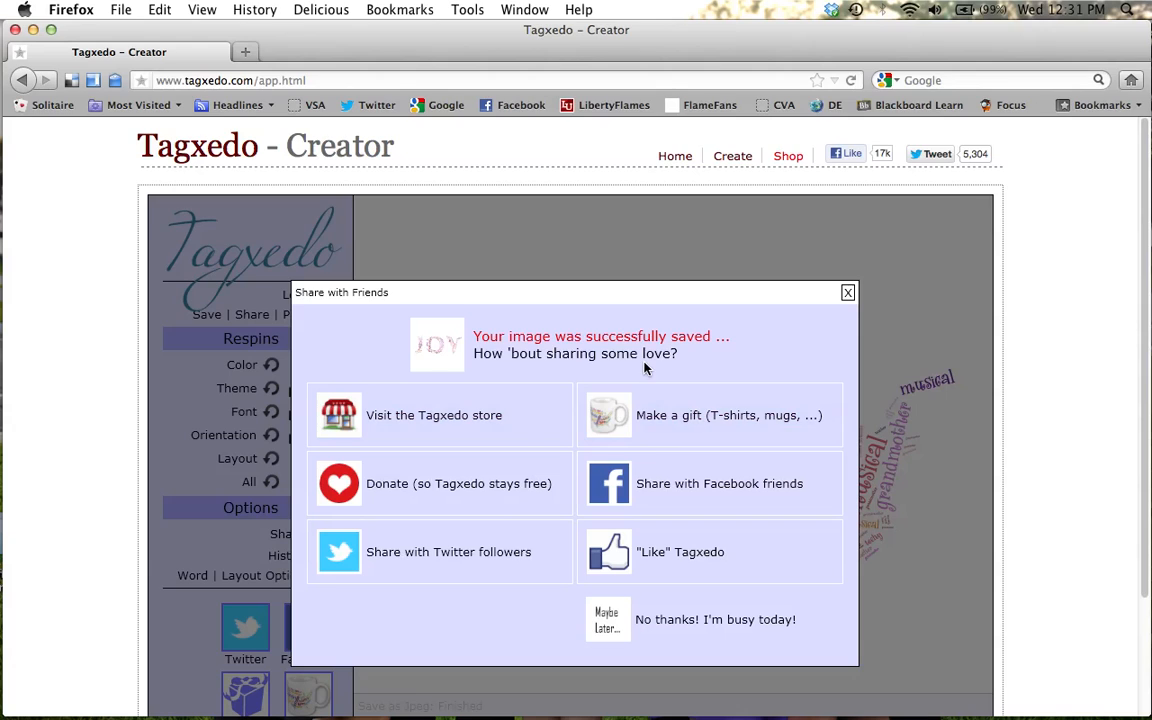
{"action": "left_click", "coordinate": [847, 294]}
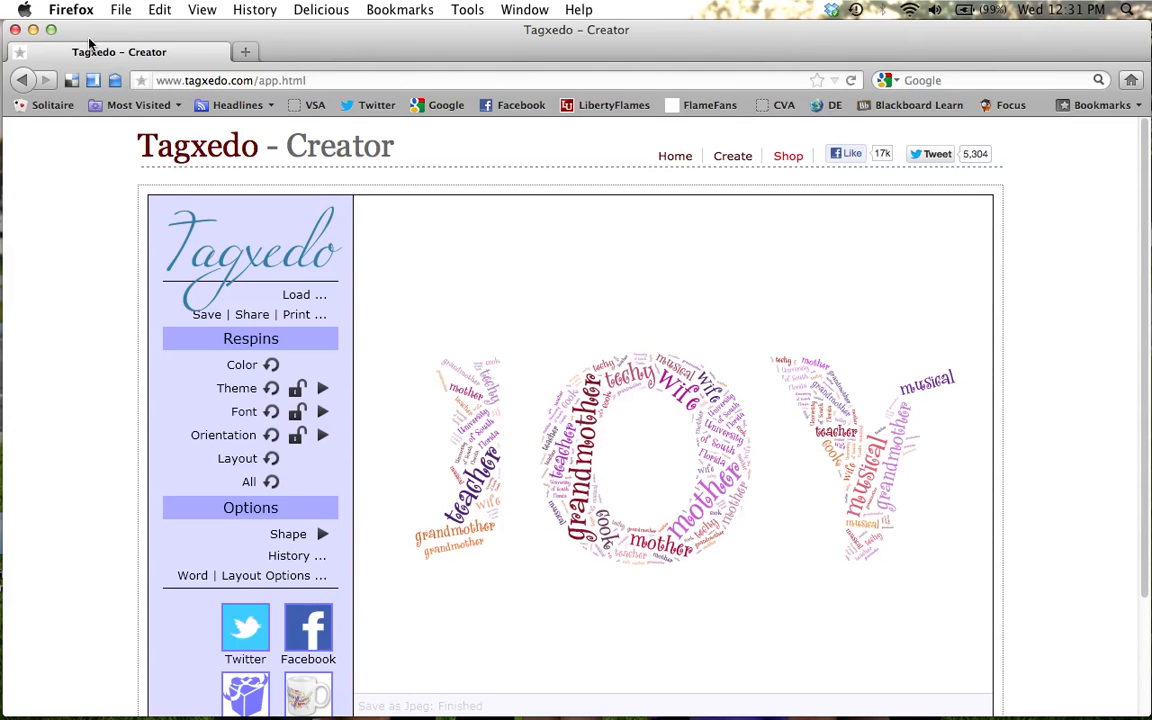
Minimise the browser, open All About Me.jpg from the desktop to check the saved image, and close it.
{"action": "left_click", "coordinate": [32, 30]}
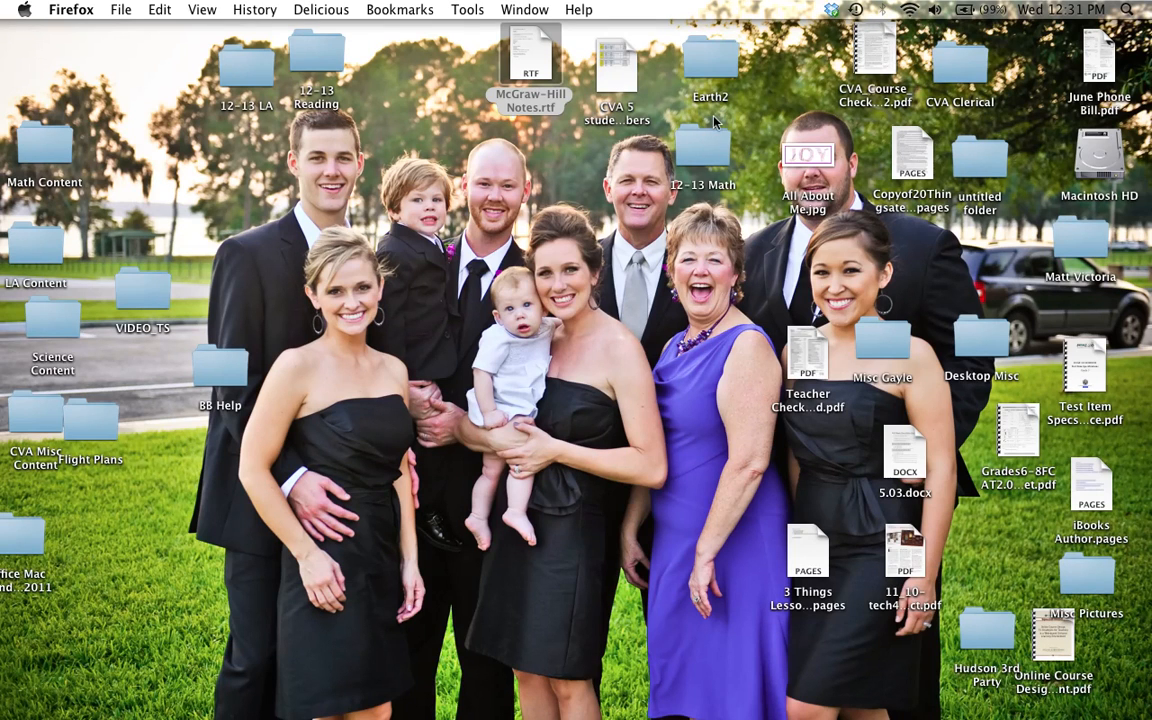
{"action": "double_click", "coordinate": [810, 155]}
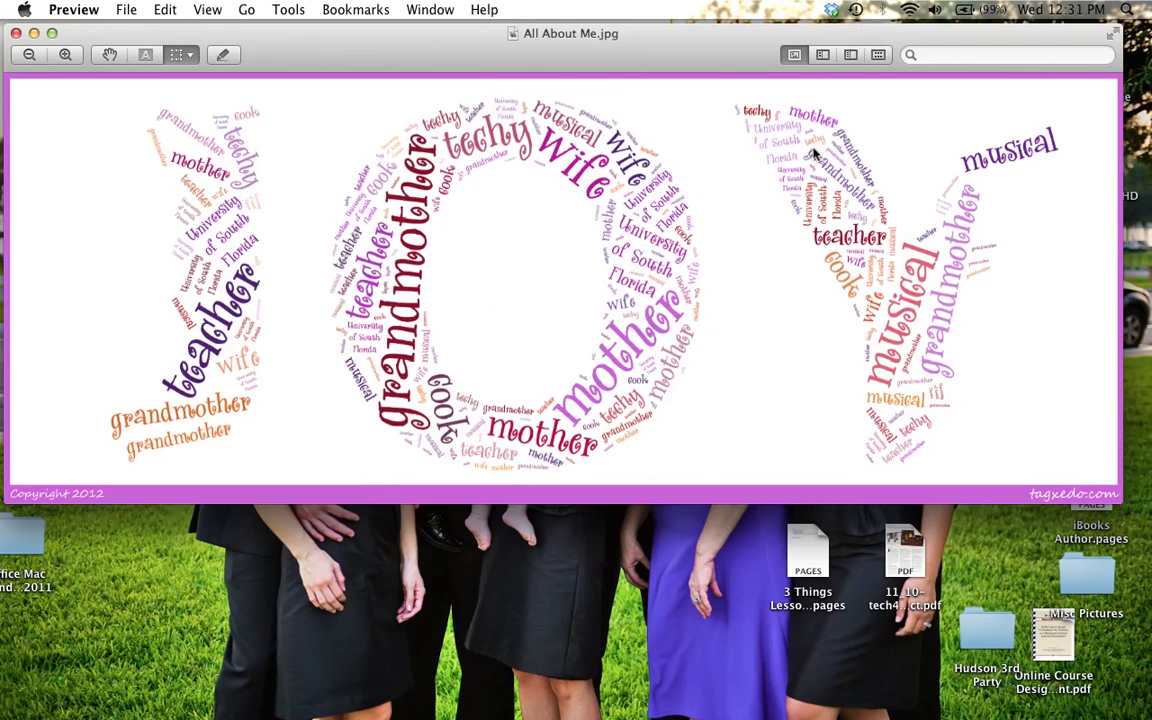
{"action": "left_click", "coordinate": [17, 36]}
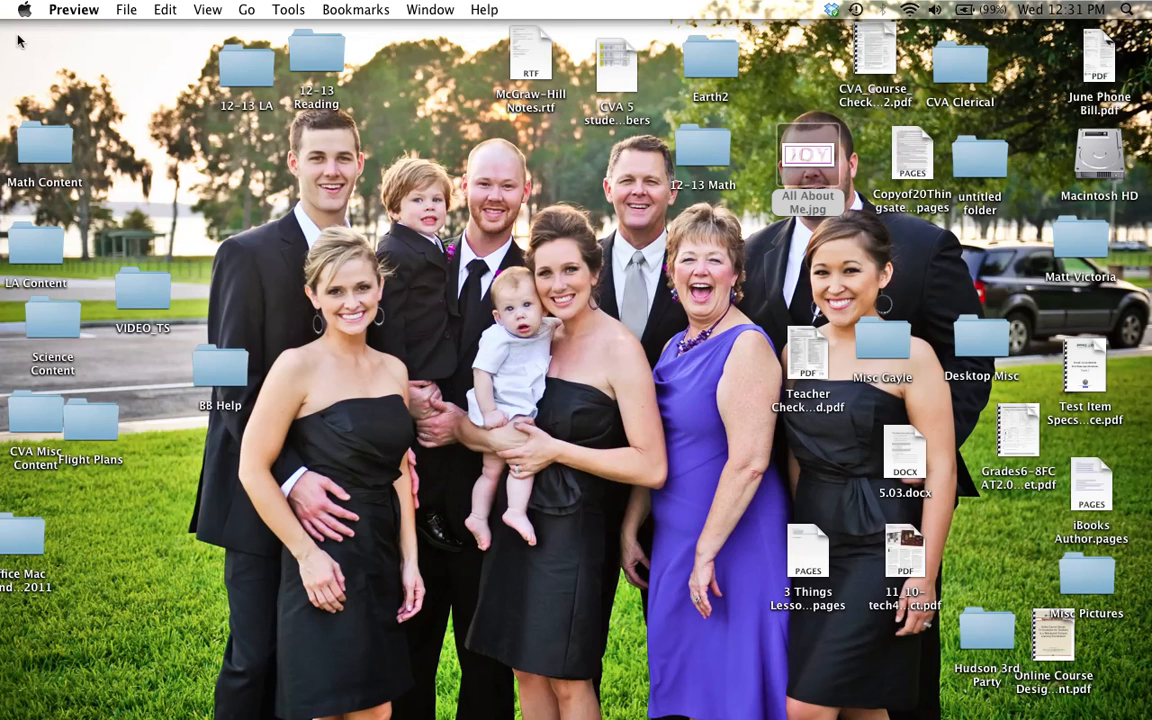